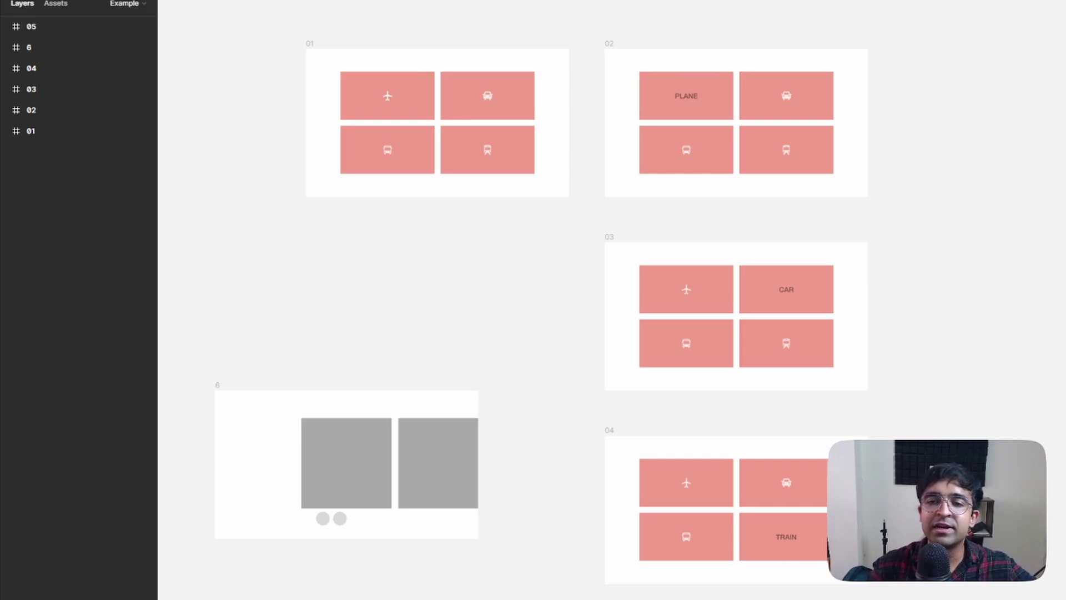
# Examine the example card frames, including frame 01 and the four-card layout of frame 04 on Page 2.
pyautogui.scroll(5, 402, 131)
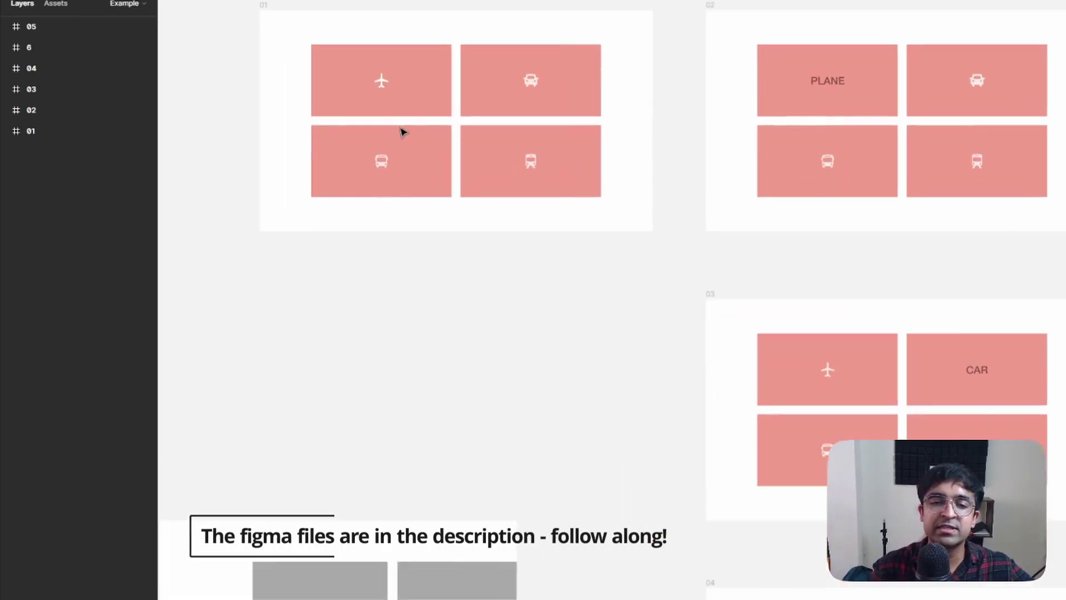
pyautogui.scroll(2, 522, 83)
pyautogui.click(256, 64)
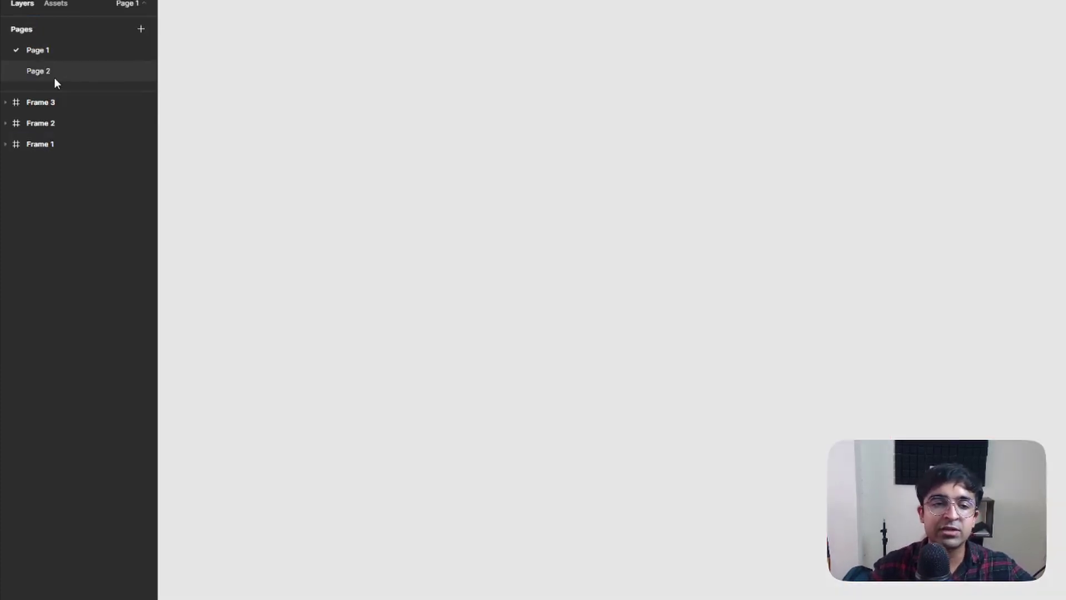
pyautogui.click(54, 78)
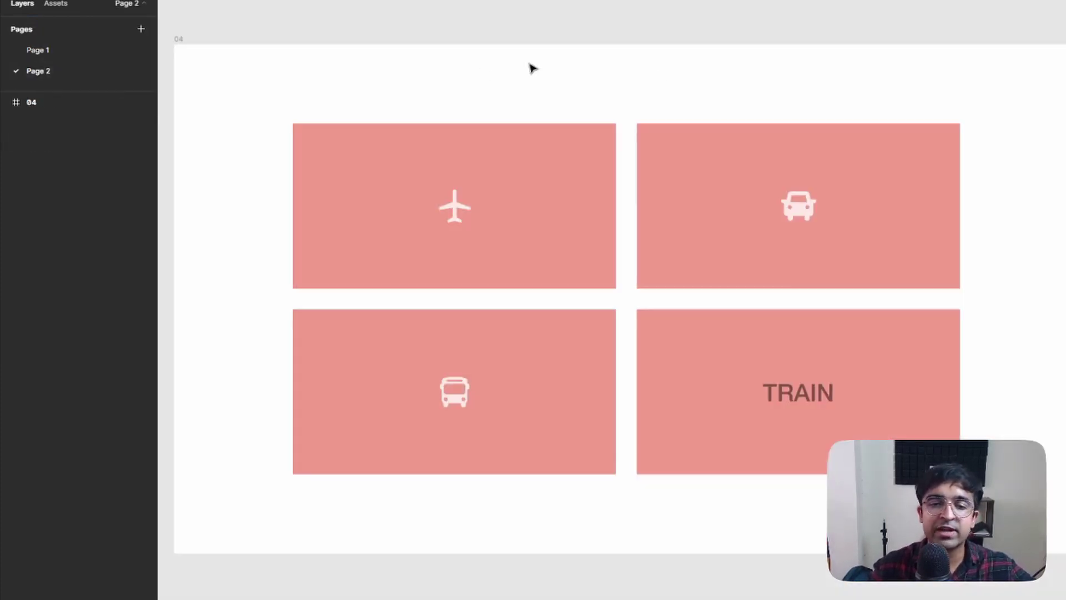
pyautogui.scroll(-2, 519, 85)
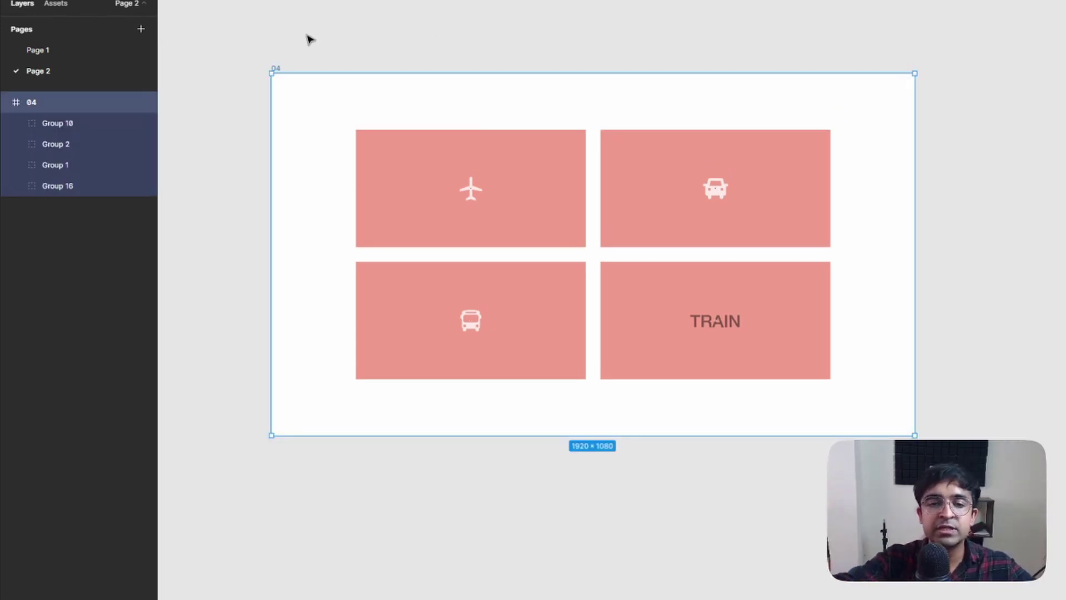
pyautogui.click(544, 162)
pyautogui.click(290, 174)
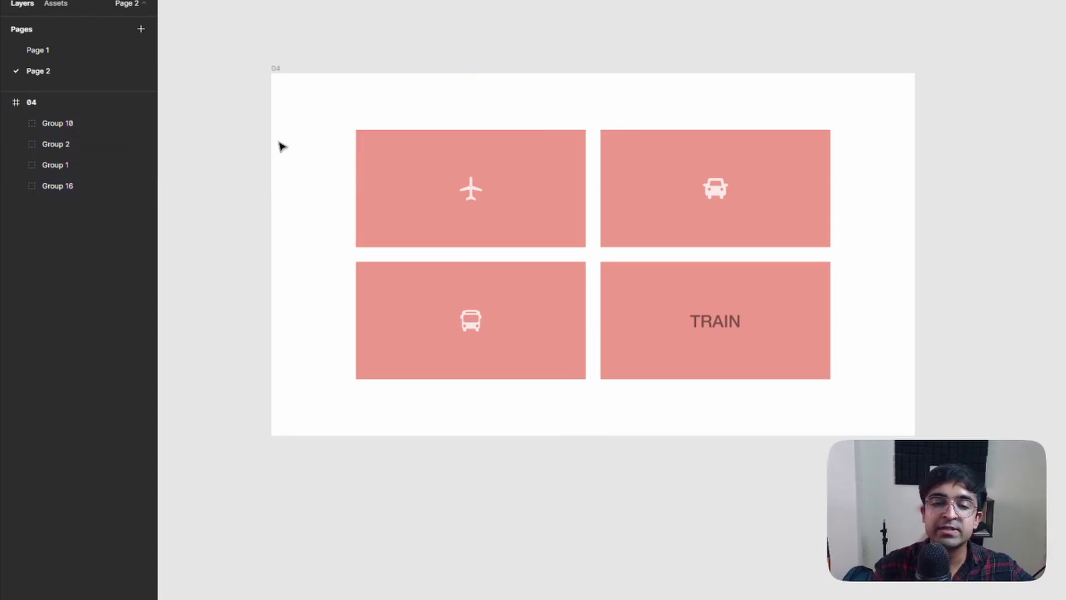
pyautogui.press('r')
pyautogui.moveTo(272, 98)
pyautogui.mouseDown()
pyautogui.moveTo(345, 238)
pyautogui.moveTo(357, 442)
pyautogui.mouseUp()
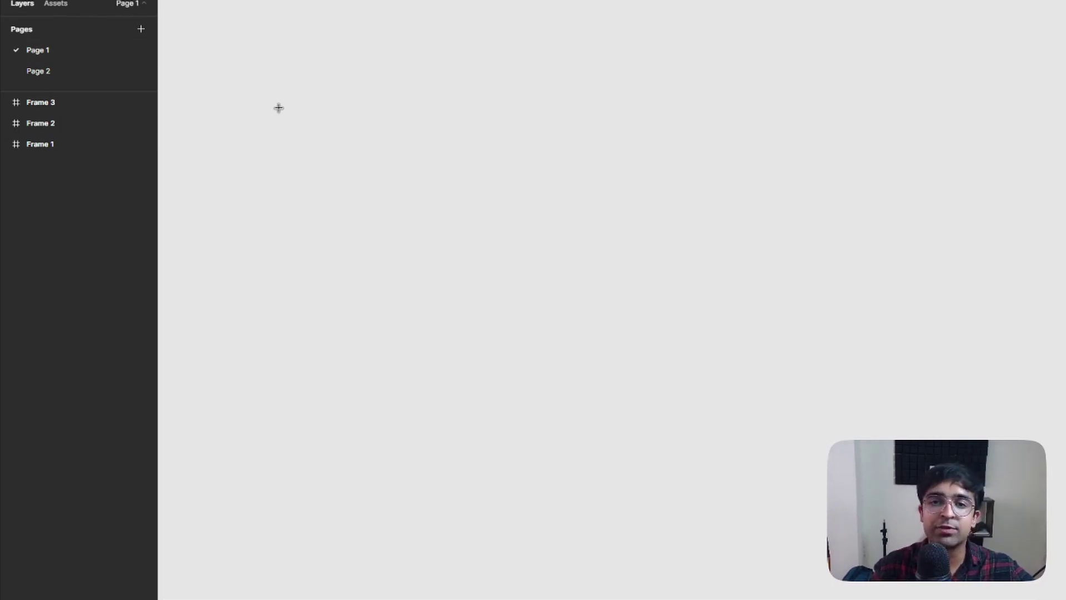
# Create a black 1920 × 1080 frame on Page 1 from the iMac preset and name it View 1.
pyautogui.click(1063, 167)
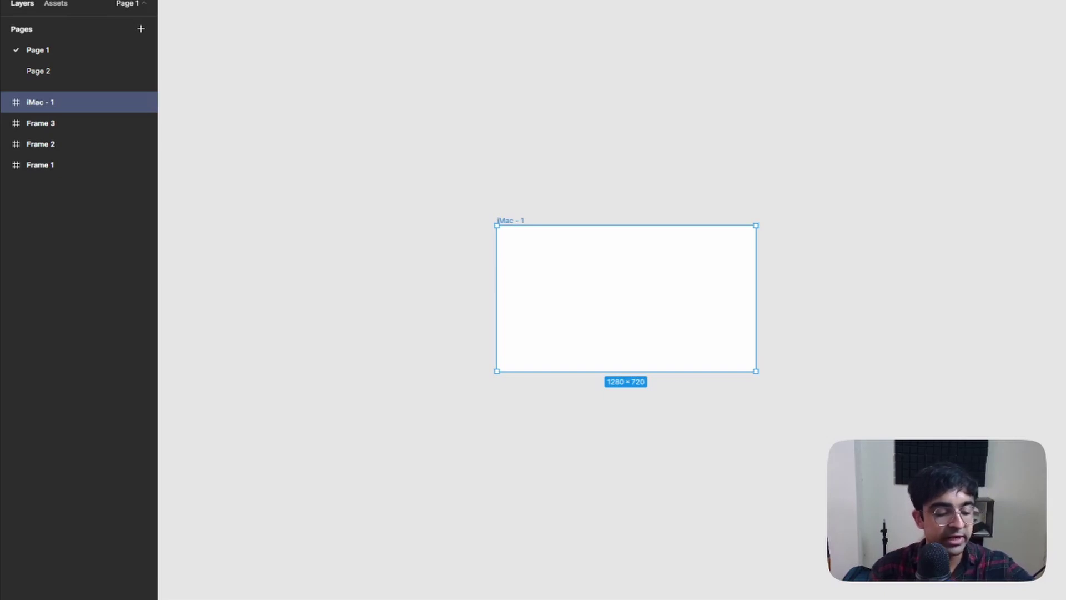
pyautogui.press('Tab')
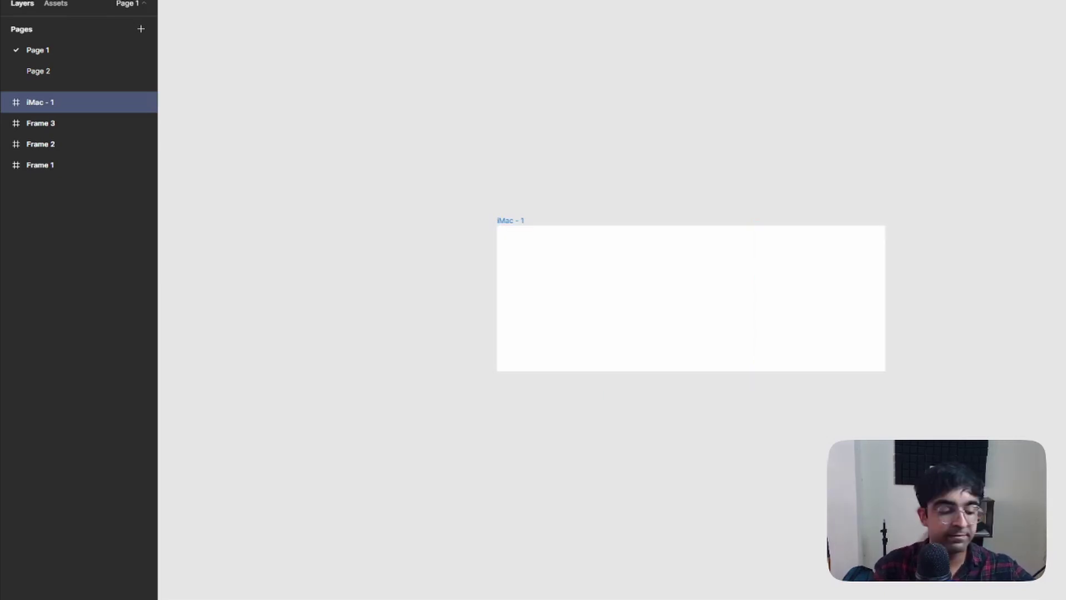
pyautogui.doubleClick(461, 184)
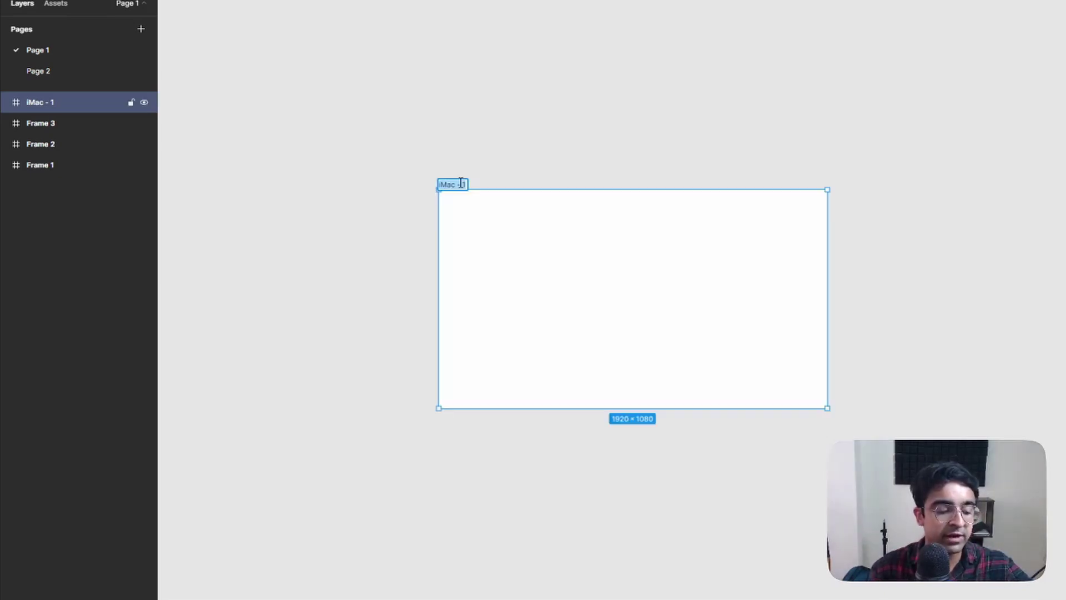
pyautogui.write('View 1')
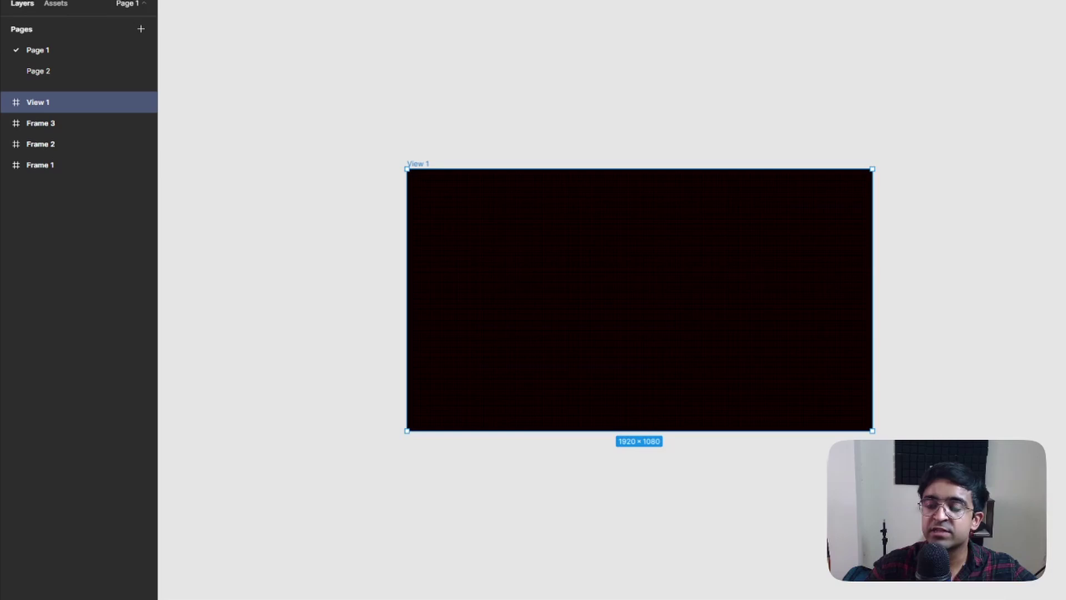
# Set the View 1 layout grid to 12 stretched columns with a margin of 252 and a gutter of 32.
pyautogui.click(971, 227)
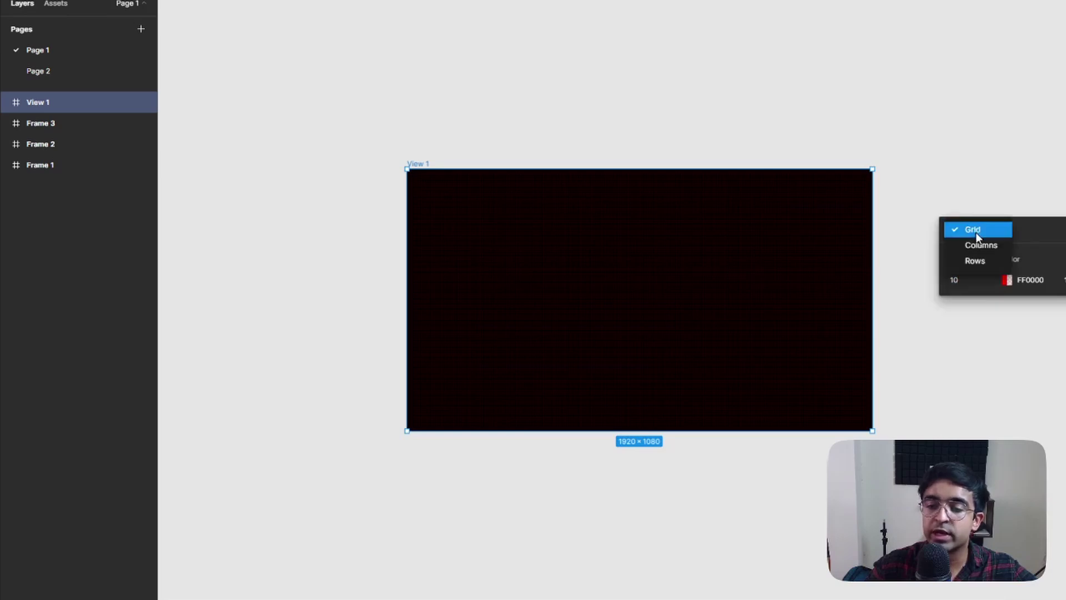
pyautogui.click(977, 245)
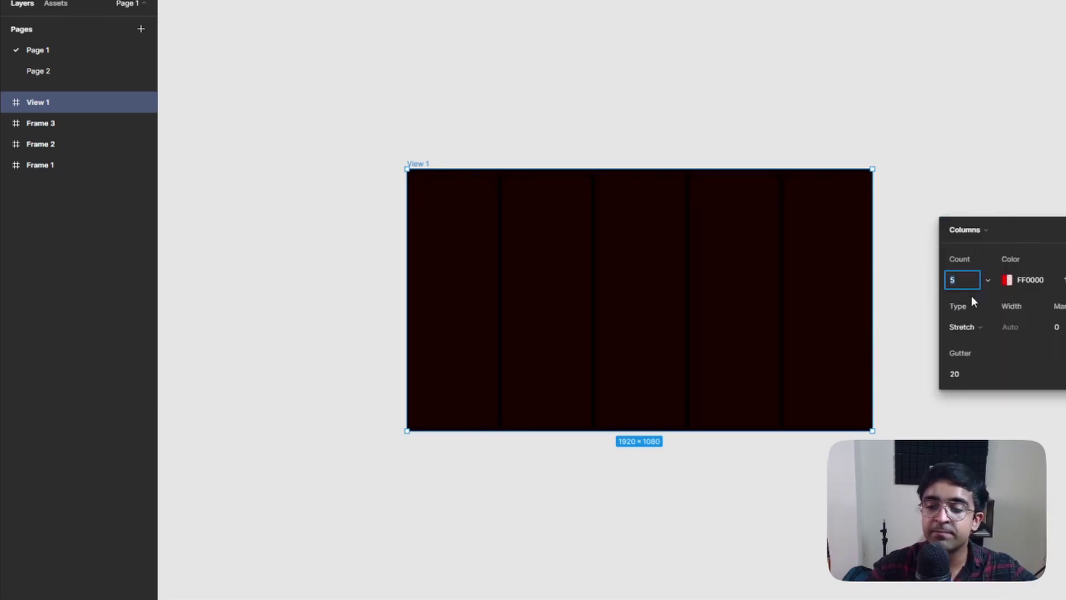
pyautogui.click(1061, 326)
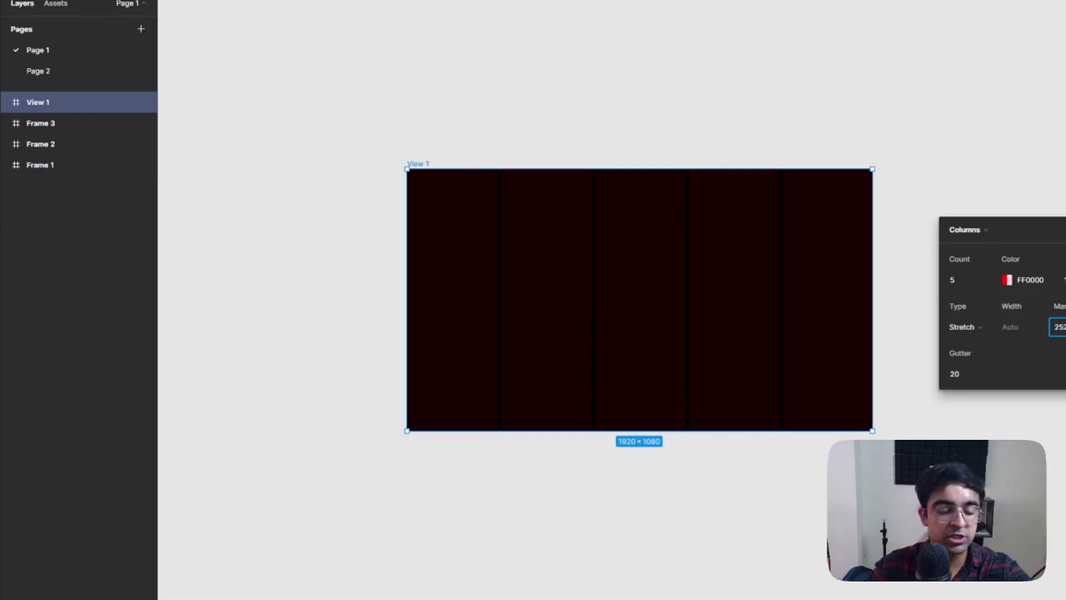
pyautogui.press('Return')
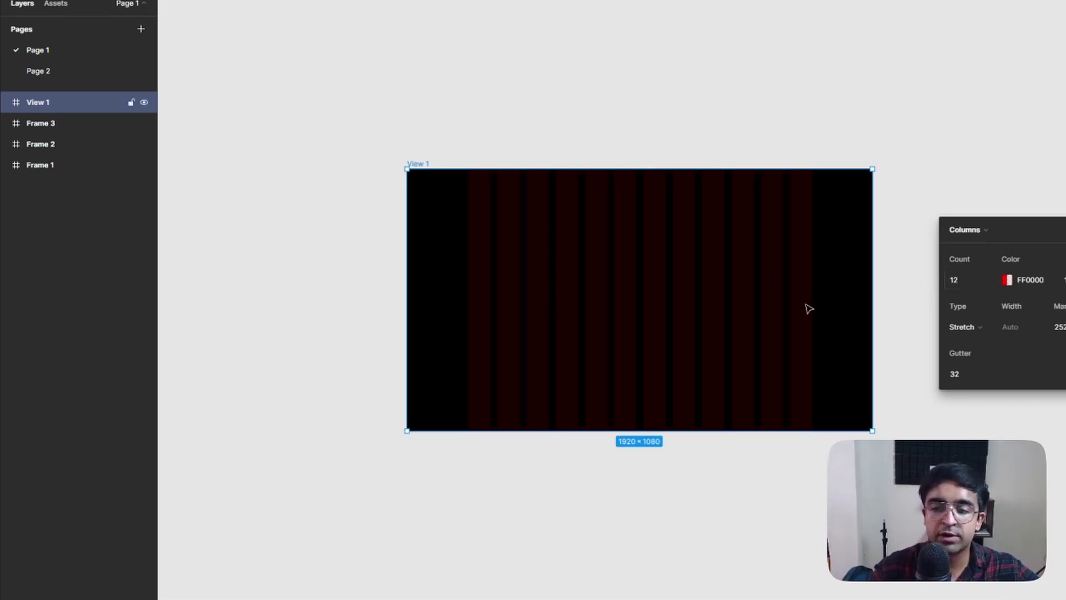
pyautogui.click(519, 124)
pyautogui.click(542, 185)
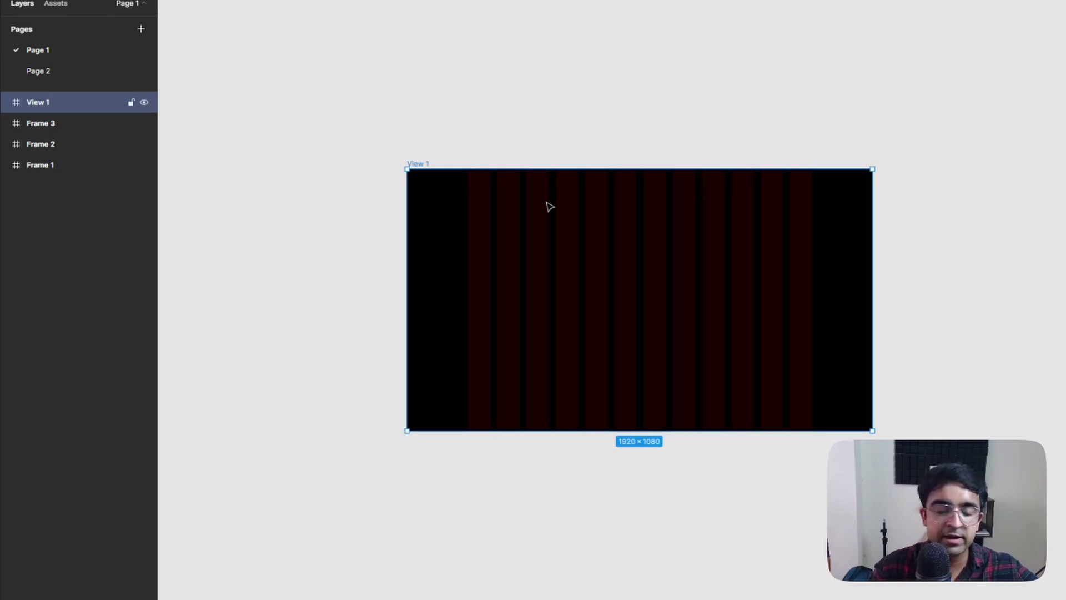
# Draw a card rectangle of about 451 × 579 spanning the first four grid columns, vertically centred in View 1.
pyautogui.press('t')
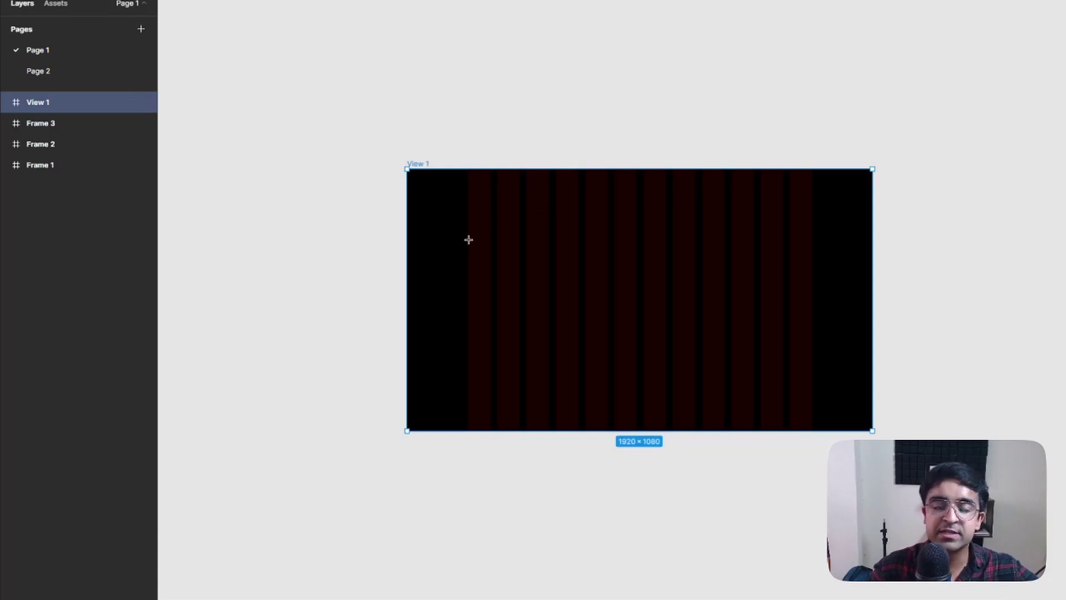
pyautogui.moveTo(468, 239); pyautogui.dragTo(547, 346)
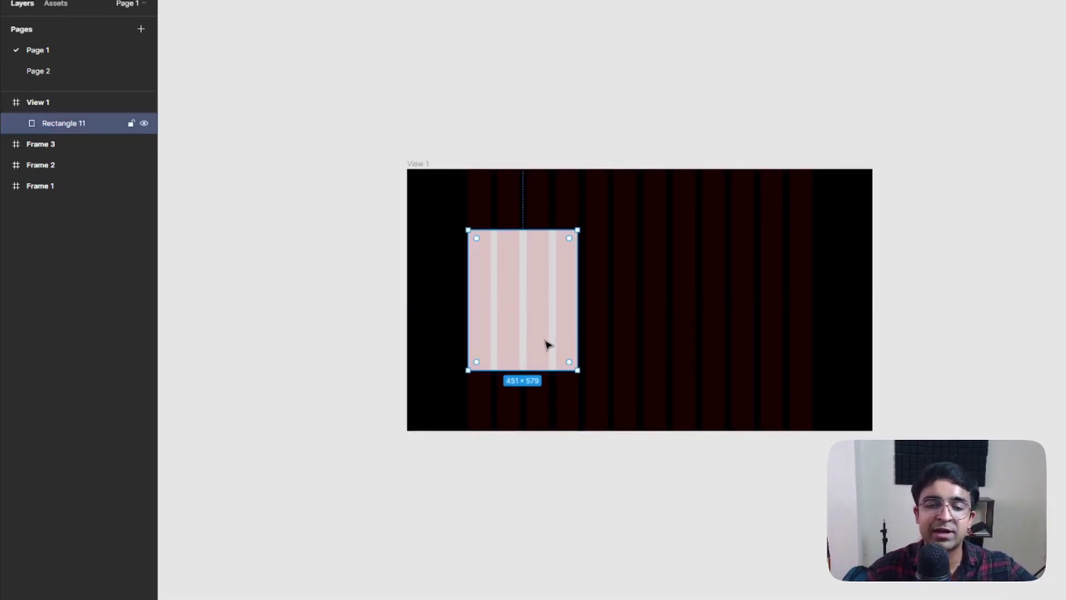
pyautogui.click(631, 298)
# Duplicate the card three times in a row to the right, one grid gutter apart, with the fourth extending past the frame edge.
pyautogui.scroll(3, 574, 286)
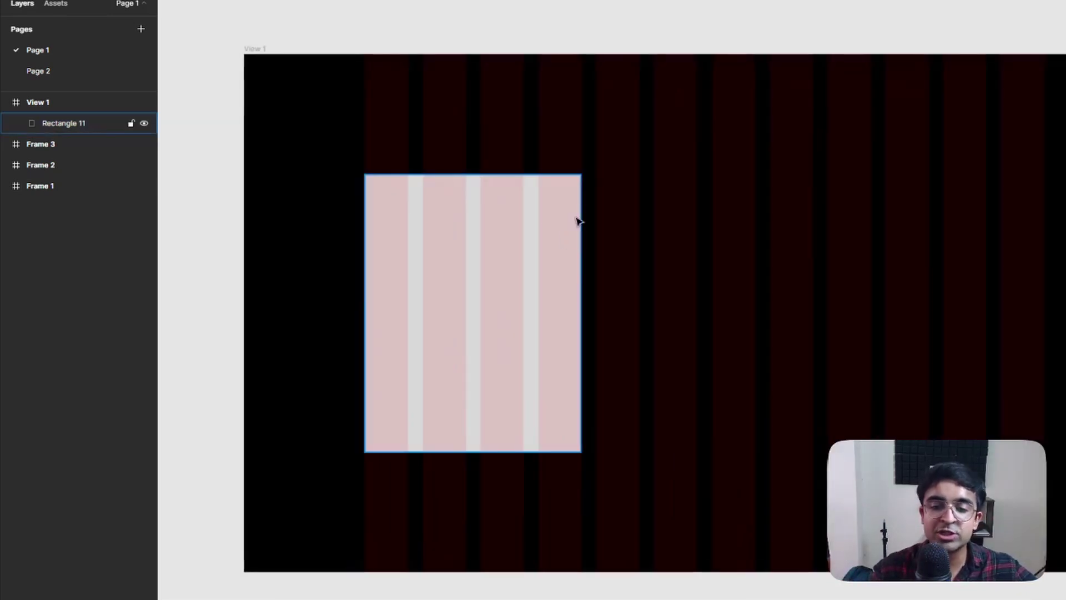
pyautogui.hscroll(5, 548, 202)
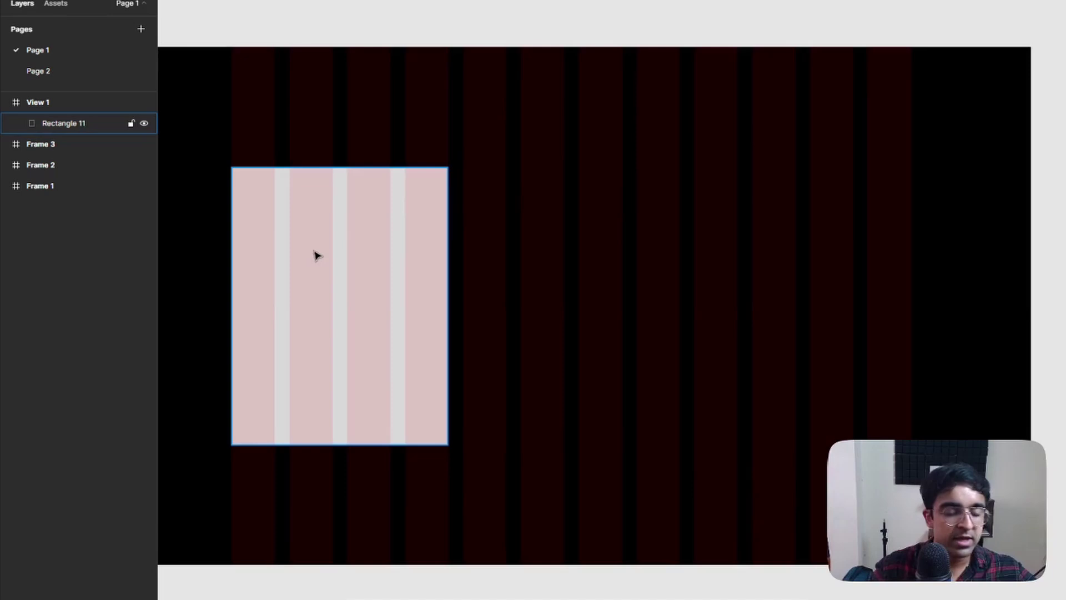
pyautogui.moveTo(314, 255); pyautogui.dragTo(776, 243)
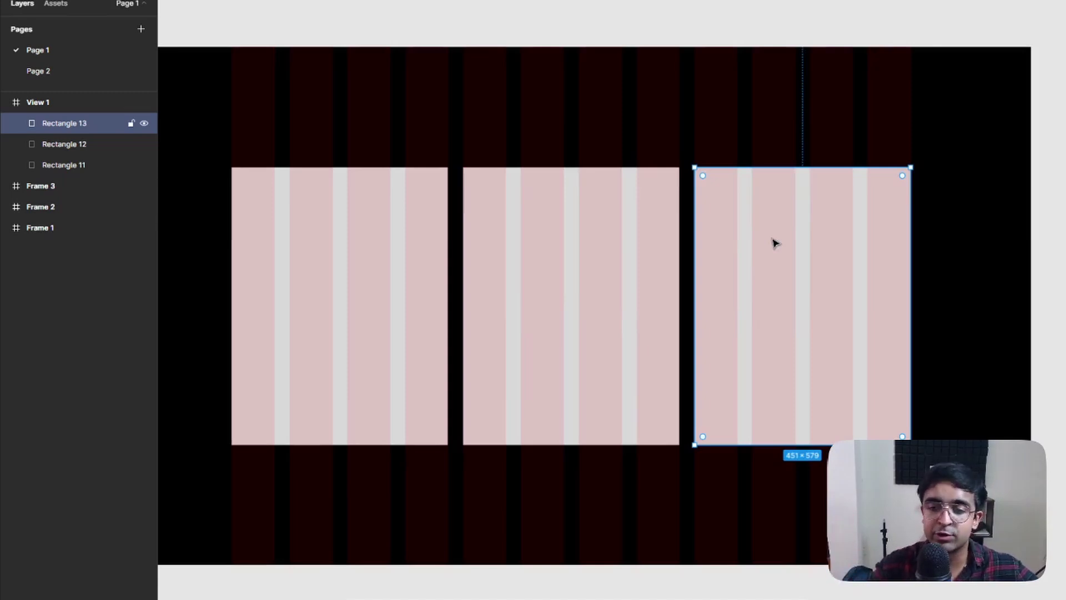
pyautogui.moveTo(776, 244); pyautogui.dragTo(959, 257)
pyautogui.press('Escape')
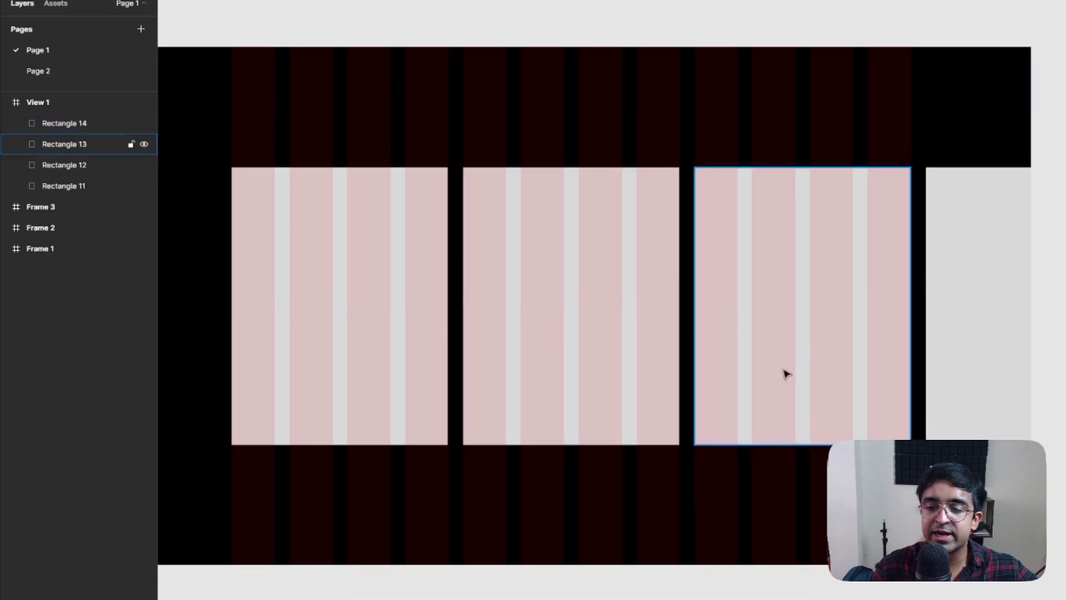
# Round the corners of all four card rectangles together.
pyautogui.moveTo(311, 134); pyautogui.dragTo(955, 433)
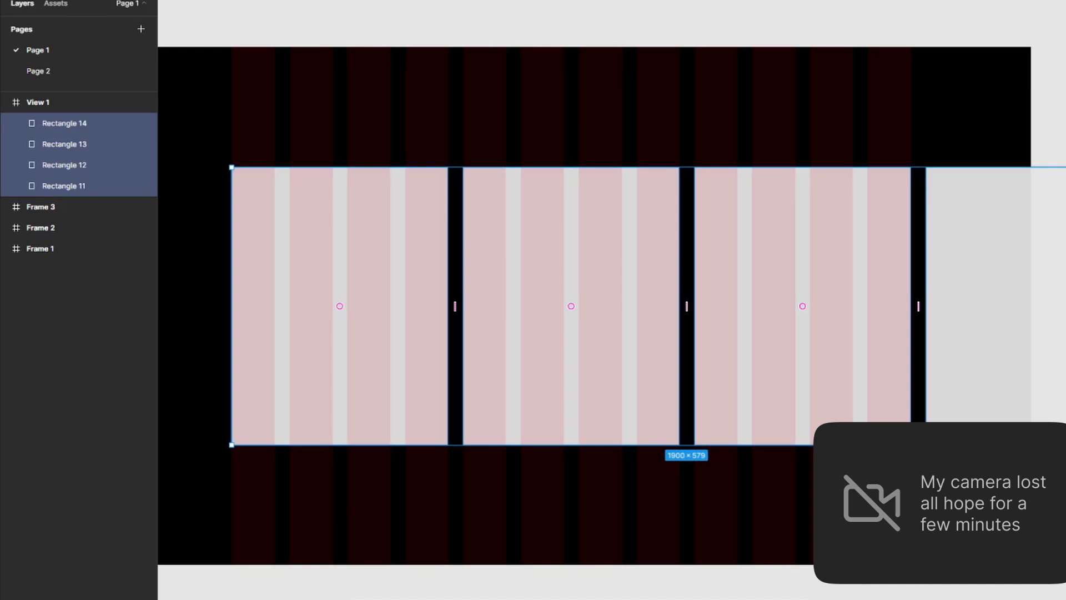
pyautogui.click(735, 90)
pyautogui.scroll(-1, 735, 89)
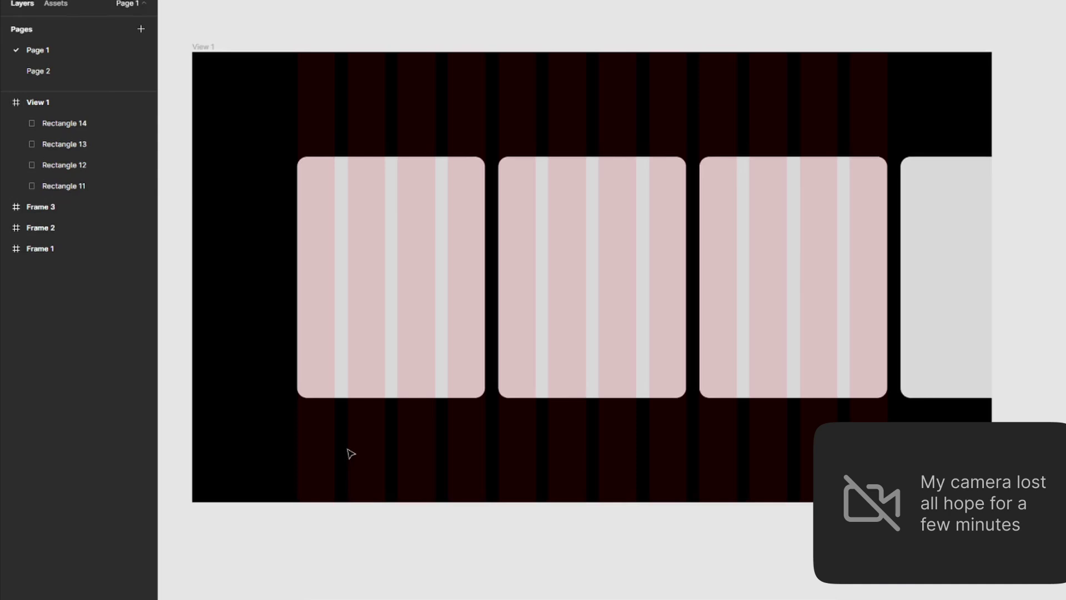
# Run the Feather Icons plugin and insert its arrow-right icon onto the canvas.
pyautogui.hotkey('ctrl', '/')
pyautogui.write('feath')
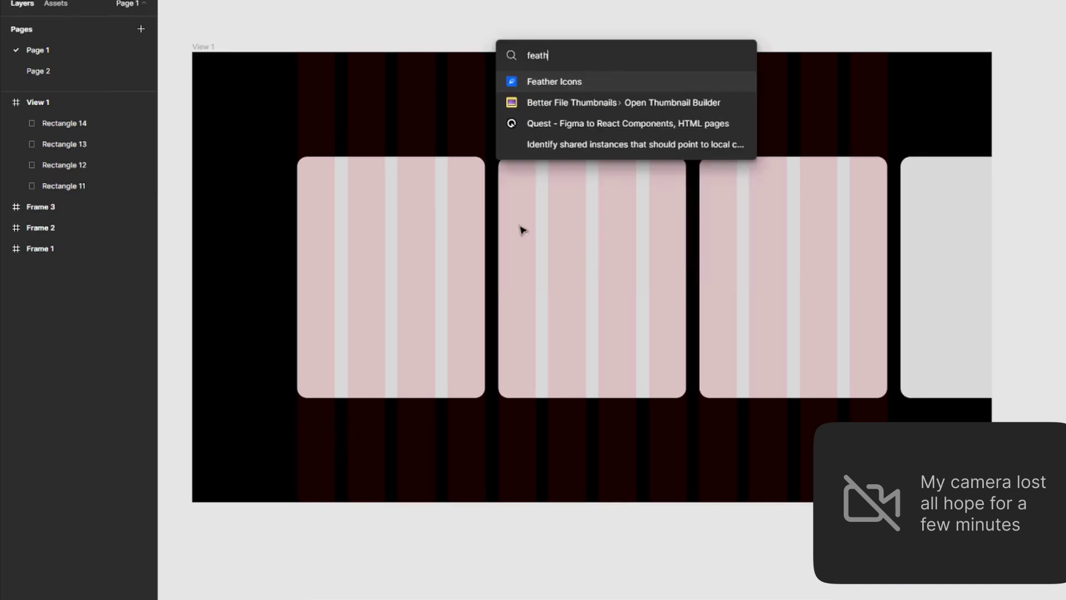
pyautogui.click(574, 83)
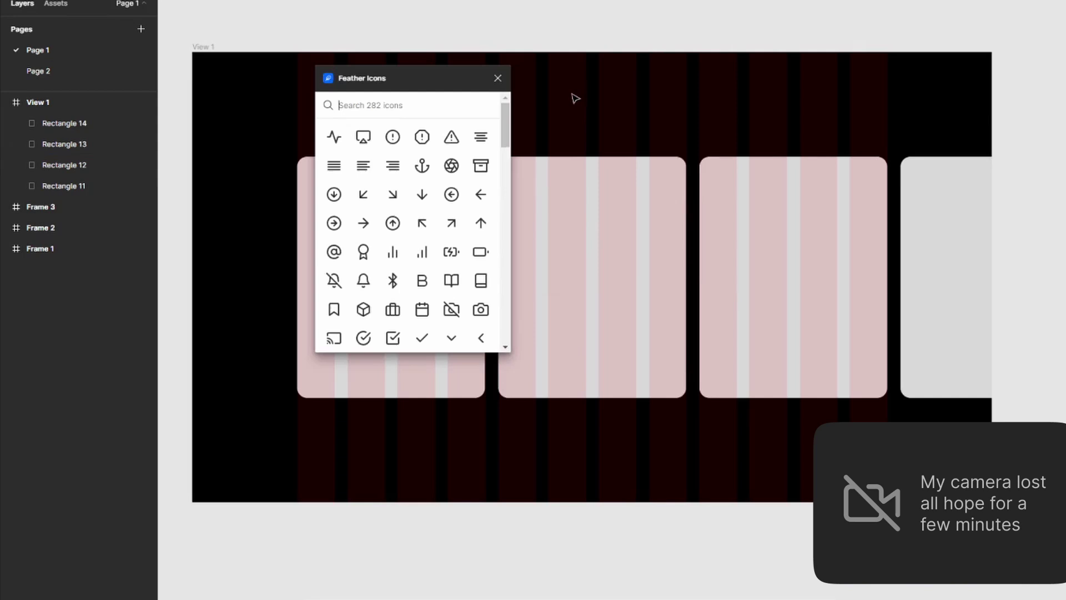
pyautogui.moveTo(363, 223); pyautogui.dragTo(631, 304)
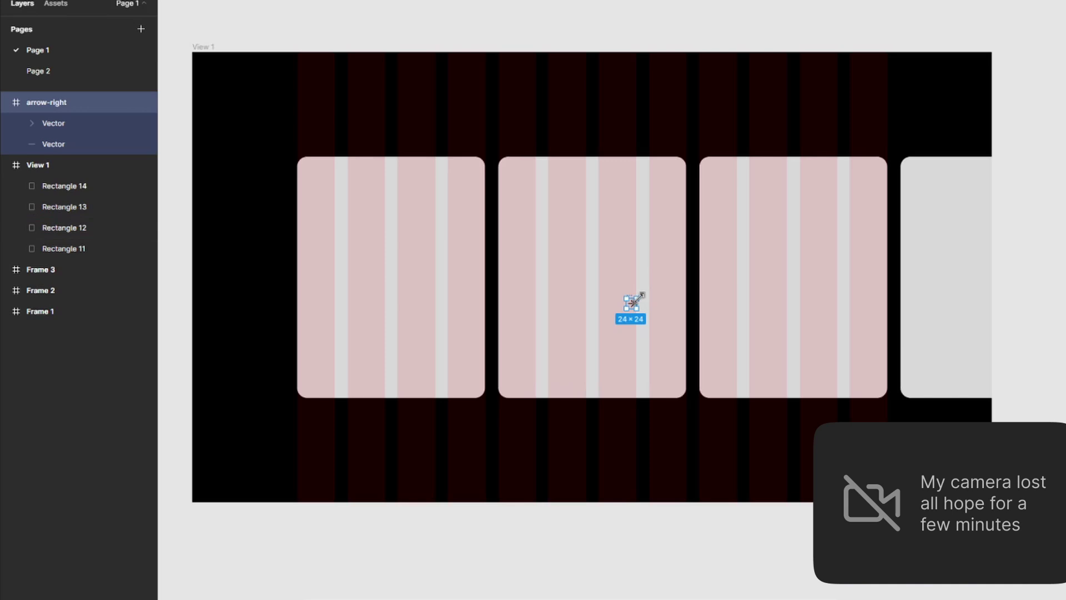
# Resize the arrow icon to 80 × 80, colour it white and place it just below the first card.
pyautogui.moveTo(638, 299); pyautogui.dragTo(657, 277)
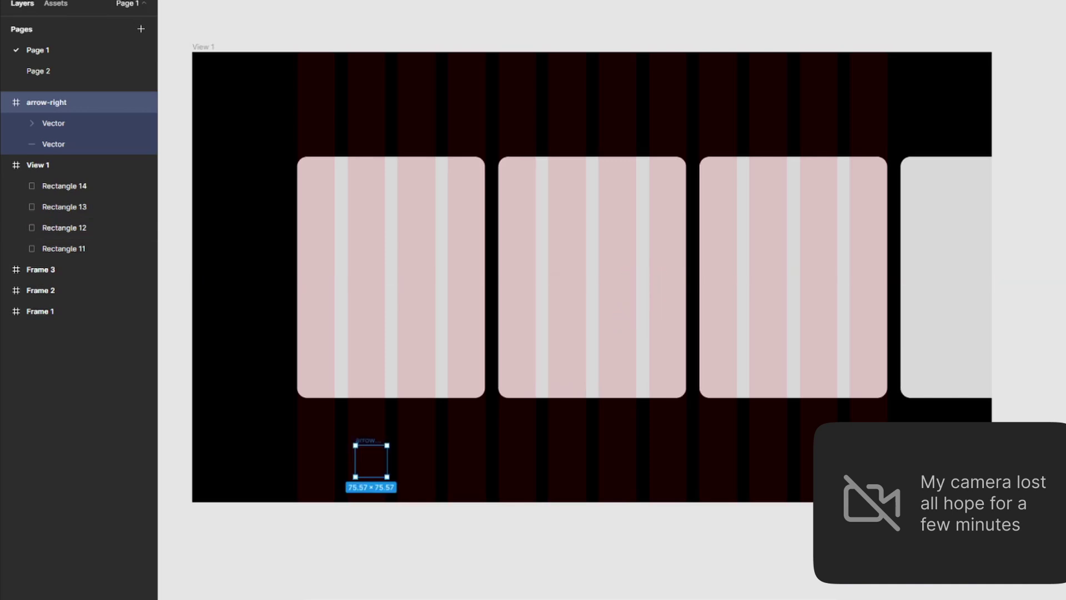
pyautogui.press('Return')
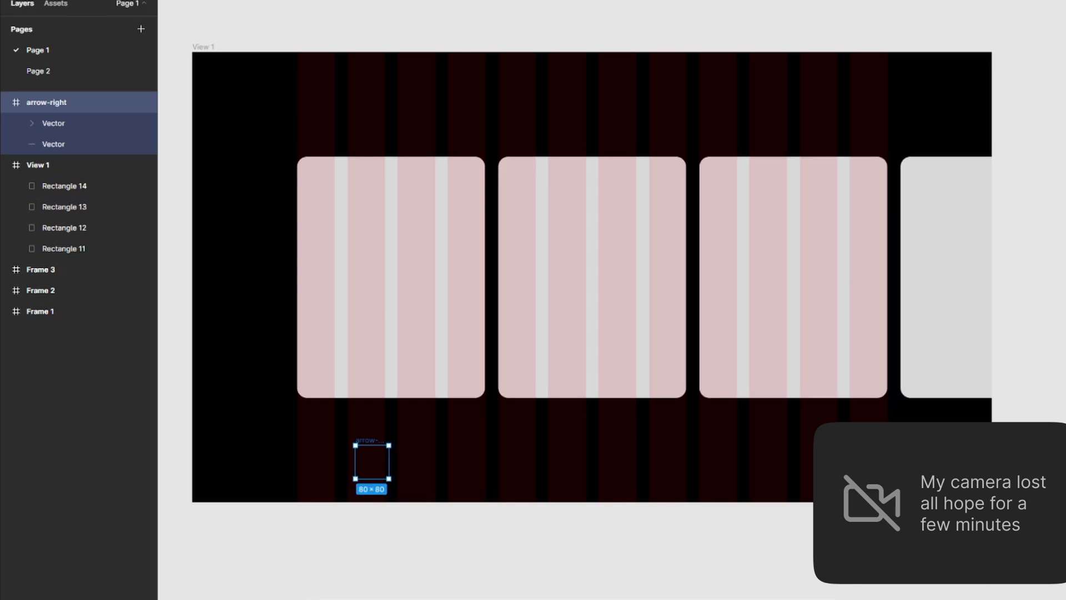
pyautogui.moveTo(1021, 361); pyautogui.dragTo(852, 244)
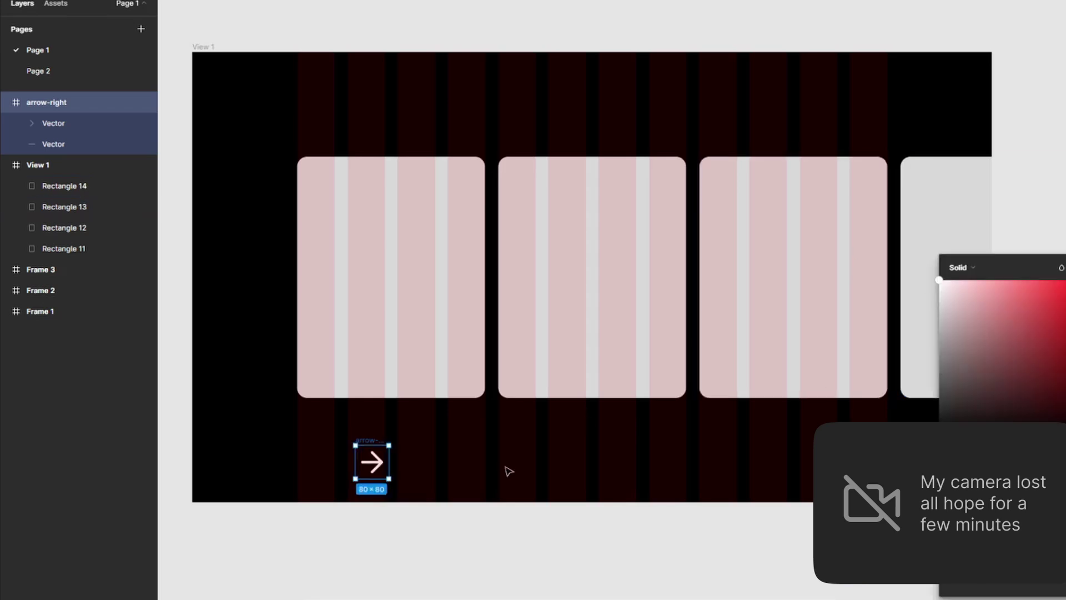
pyautogui.click(508, 470)
pyautogui.moveTo(365, 441); pyautogui.dragTo(357, 423)
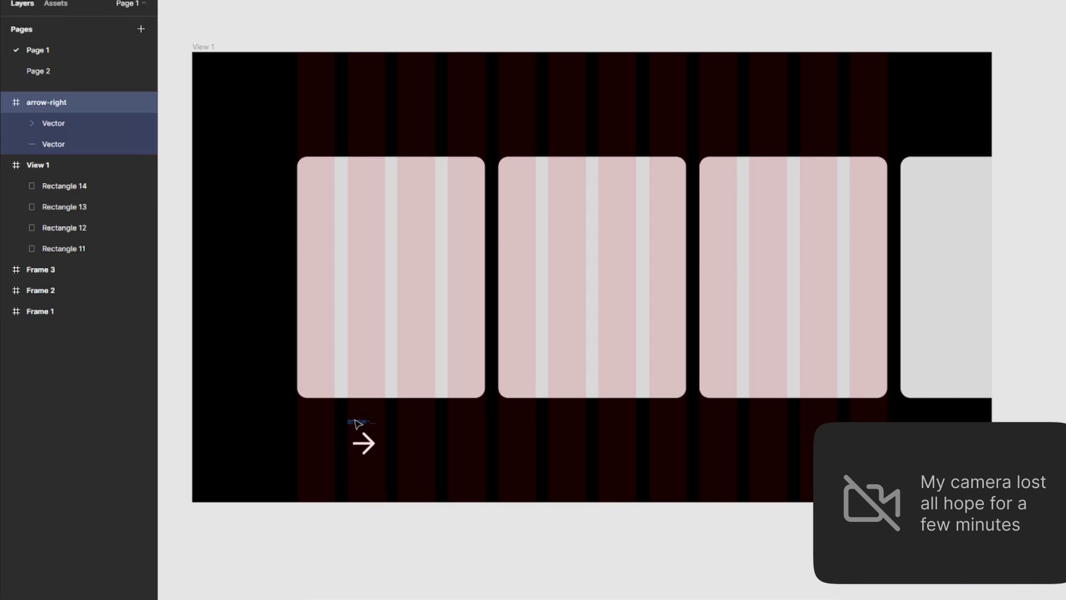
pyautogui.click(357, 424)
# Duplicate the right arrow, flip the copy to point left, and position the pair side by side below the first card.
pyautogui.scroll(5, 361, 425)
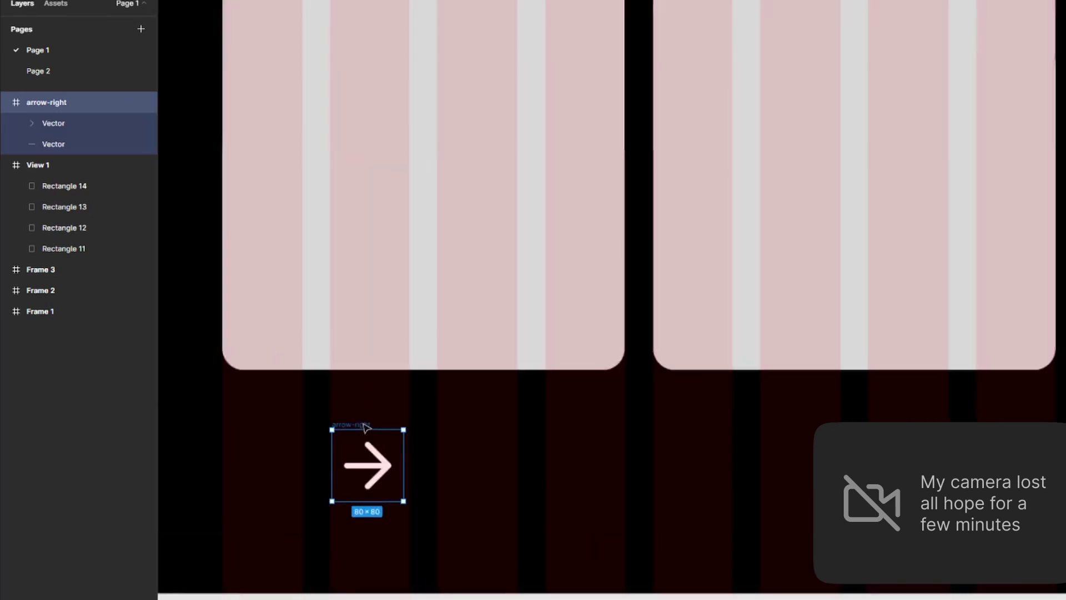
pyautogui.moveTo(387, 469); pyautogui.dragTo(281, 465)
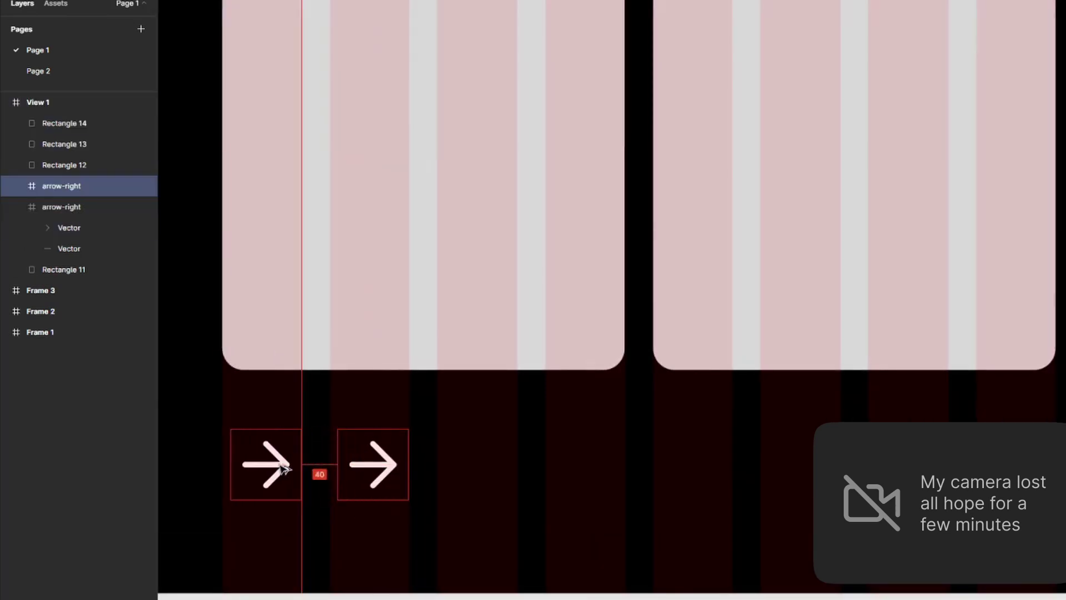
pyautogui.moveTo(307, 505); pyautogui.dragTo(246, 455)
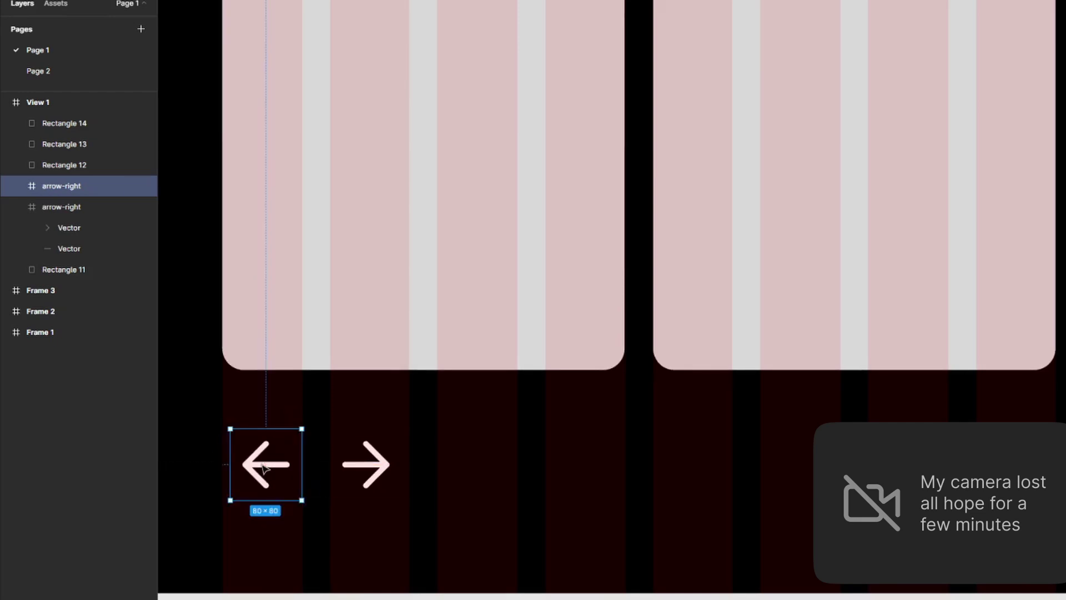
pyautogui.press('Escape')
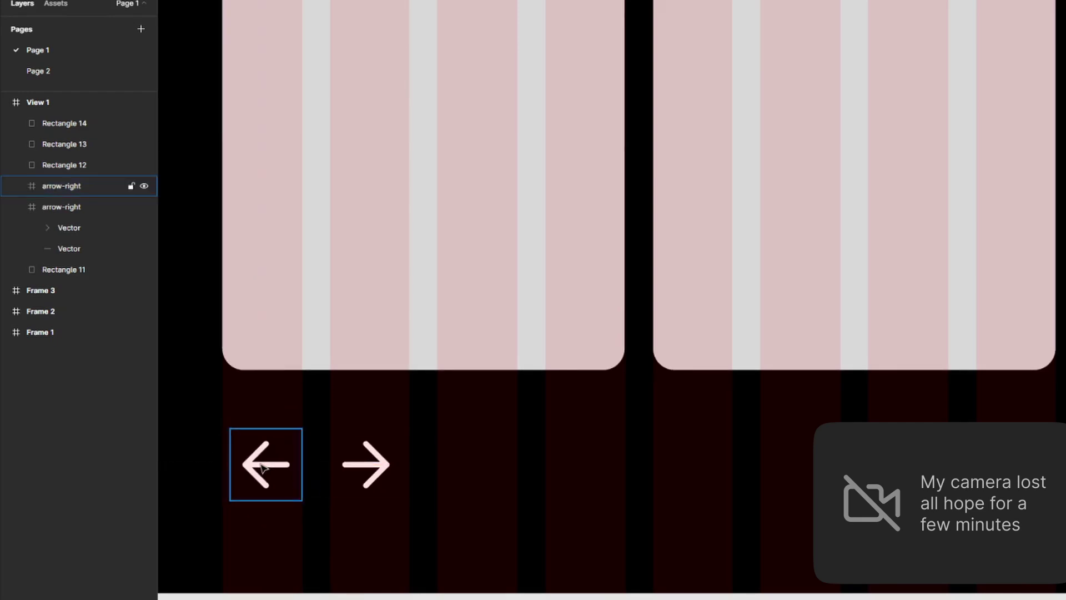
pyautogui.click(264, 466)
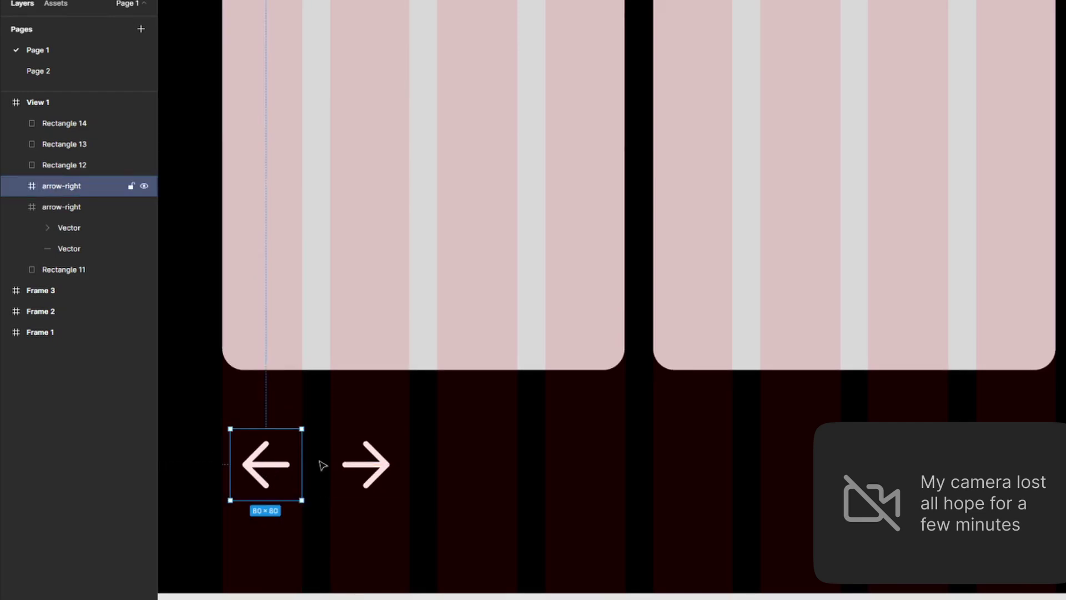
pyautogui.keyDown('shift'); pyautogui.click(369, 463); pyautogui.keyUp('shift')
pyautogui.moveTo(368, 463); pyautogui.dragTo(375, 475)
pyautogui.click(479, 464)
# Give all four game cover cards a thin dark grey outline.
pyautogui.scroll(-5, 417, 471)
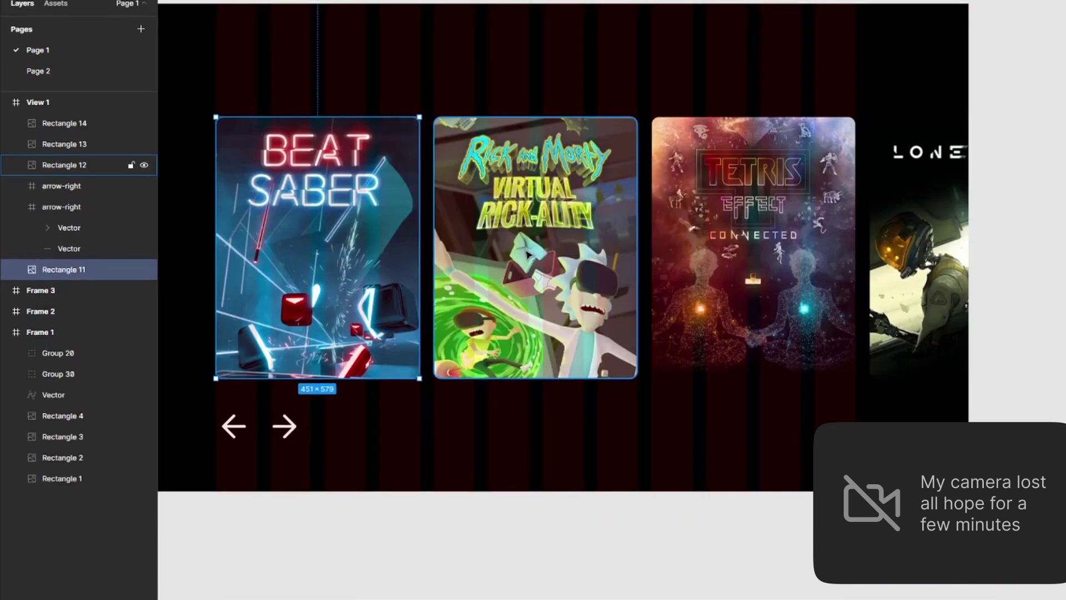
pyautogui.keyDown('shift'); pyautogui.click(527, 254); pyautogui.keyUp('shift')
pyautogui.keyDown('shift'); pyautogui.click(749, 249); pyautogui.keyUp('shift')
pyautogui.keyDown('shift'); pyautogui.click(916, 250); pyautogui.keyUp('shift')
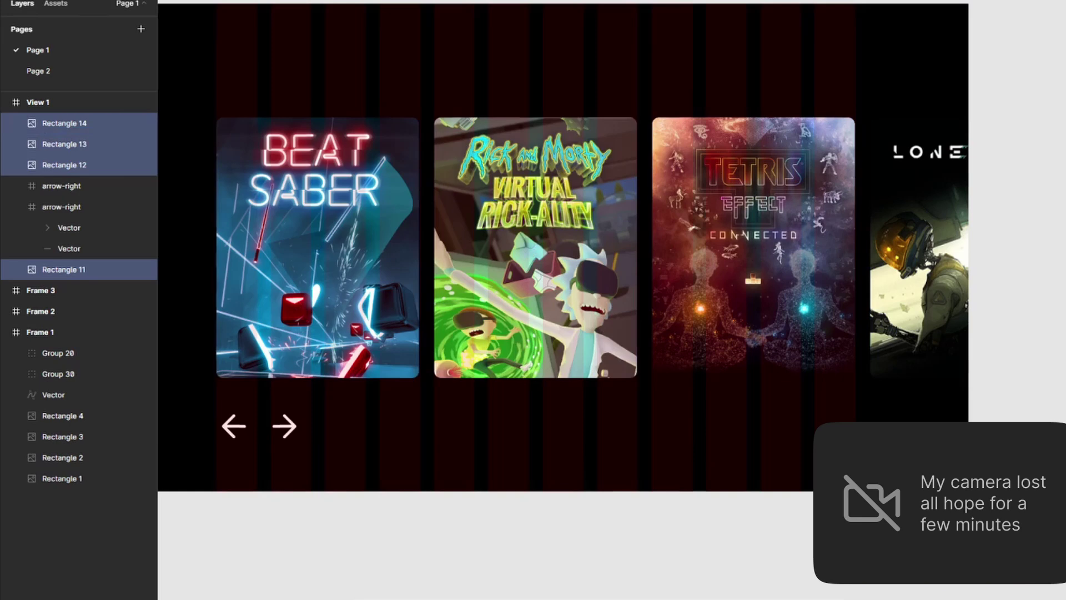
pyautogui.click(943, 341)
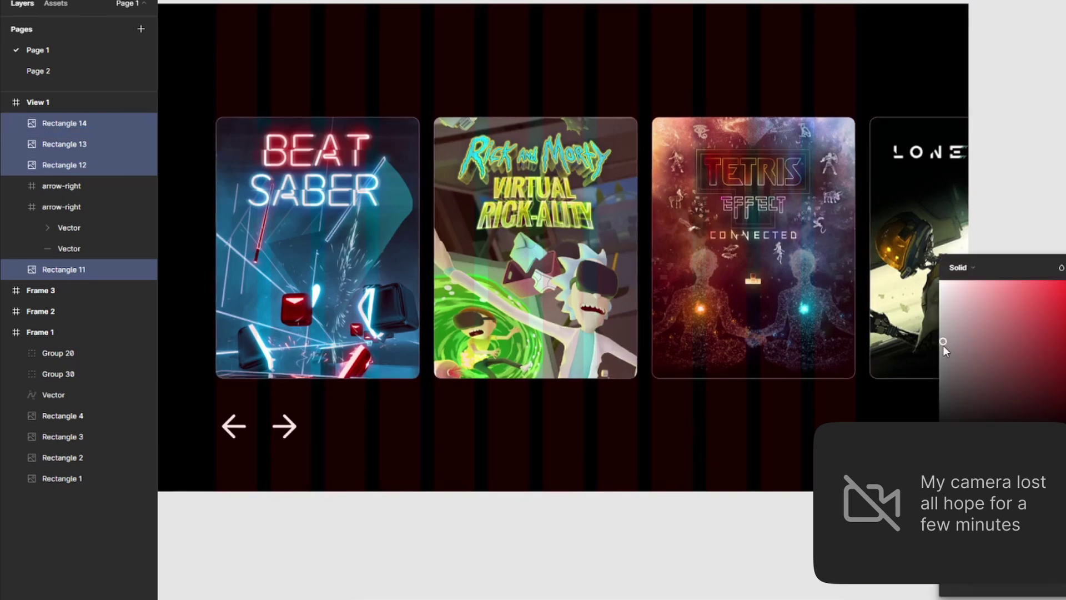
pyautogui.moveTo(944, 345); pyautogui.dragTo(943, 369)
pyautogui.click(773, 450)
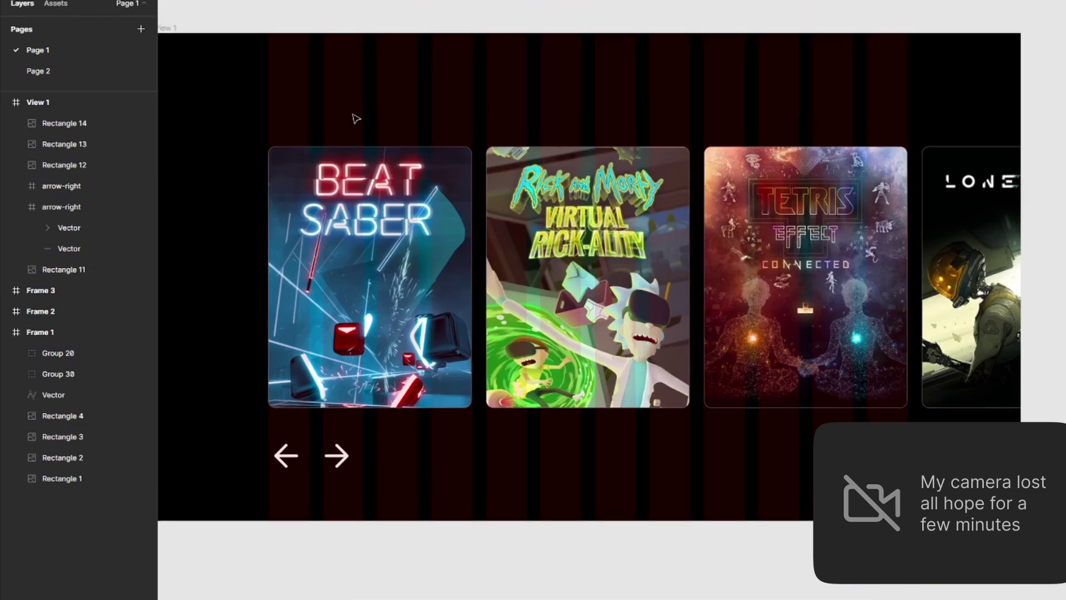
# Add the text "28 July, 2022" above the first card.
pyautogui.press('t')
pyautogui.click(271, 89)
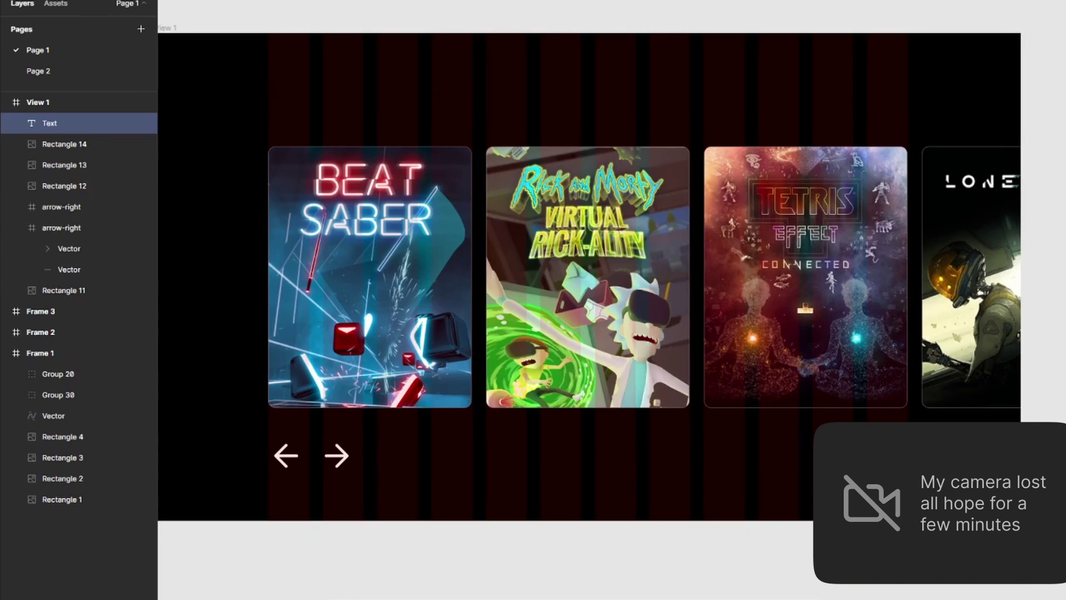
pyautogui.write('28')
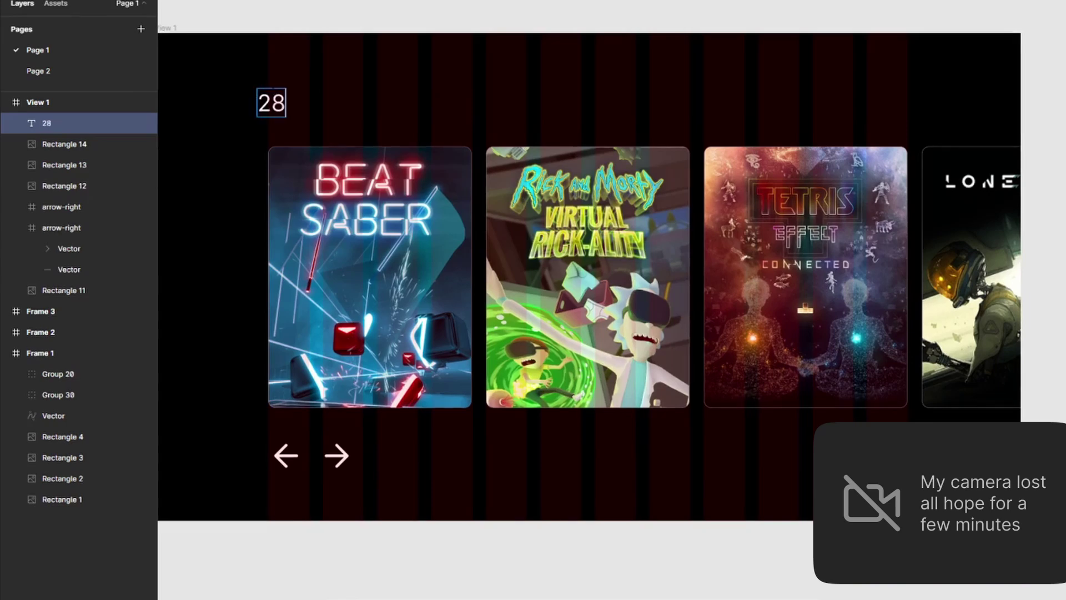
pyautogui.write(' July, 2022')
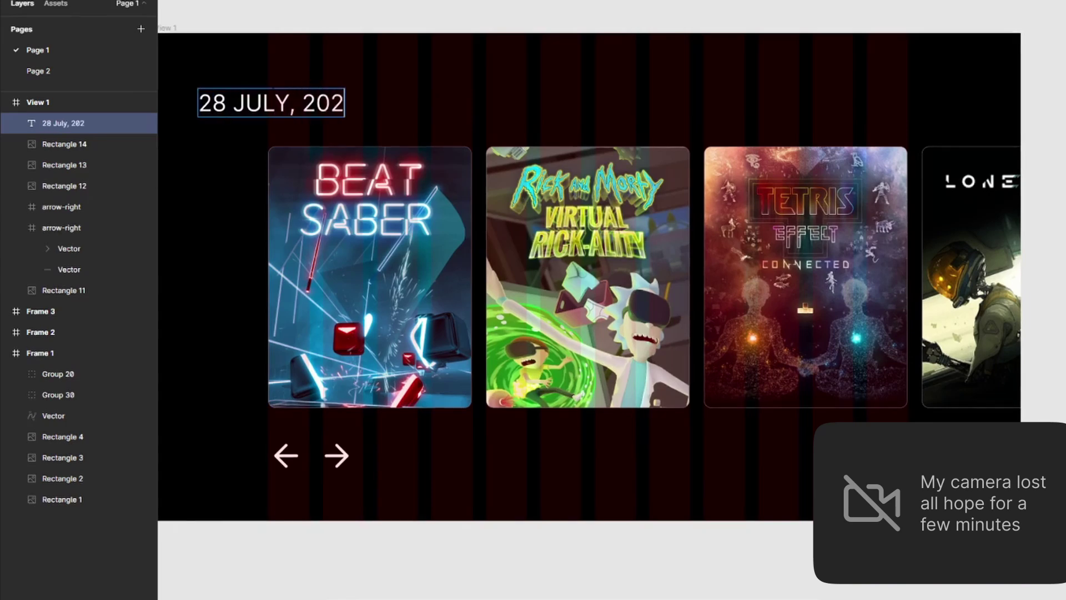
pyautogui.press('Escape')
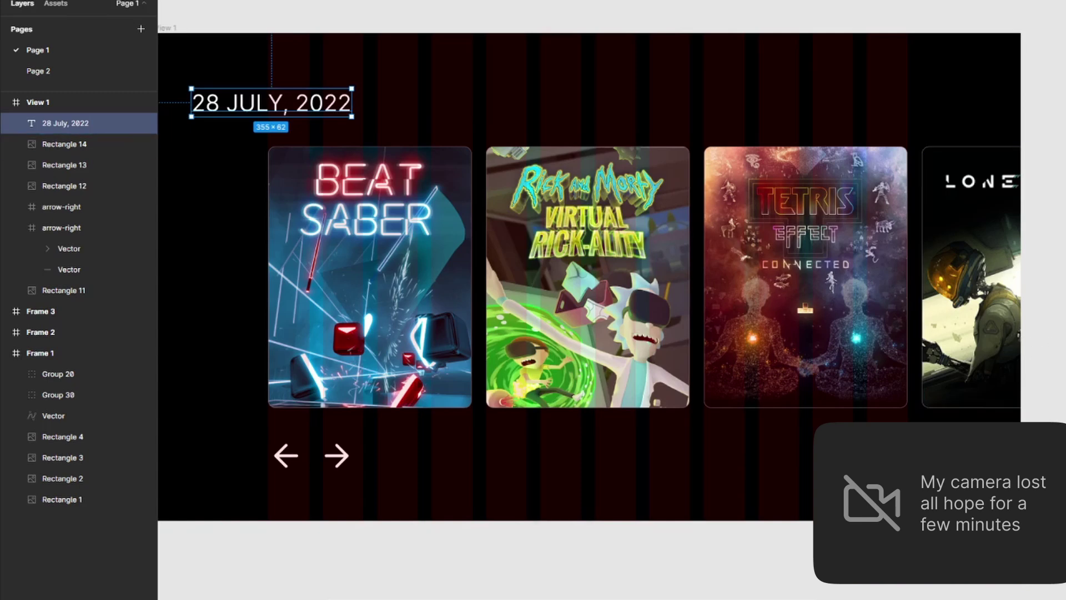
# Shrink the date text, align it with the first card's left edge, and add a matching "90% charged" label above the third card.
pyautogui.press('Return')
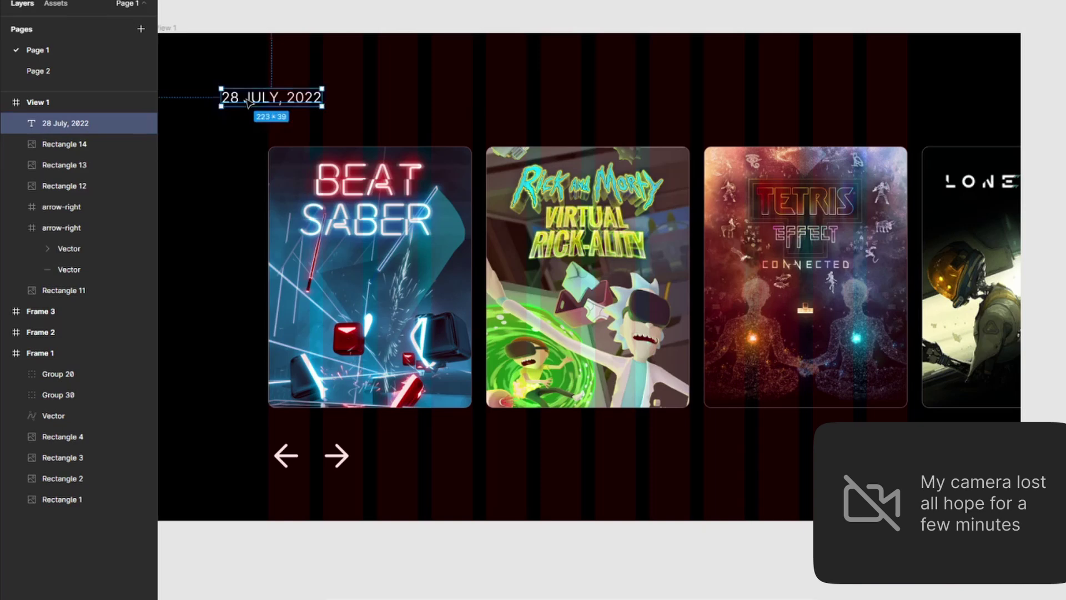
pyautogui.moveTo(248, 102); pyautogui.dragTo(294, 100)
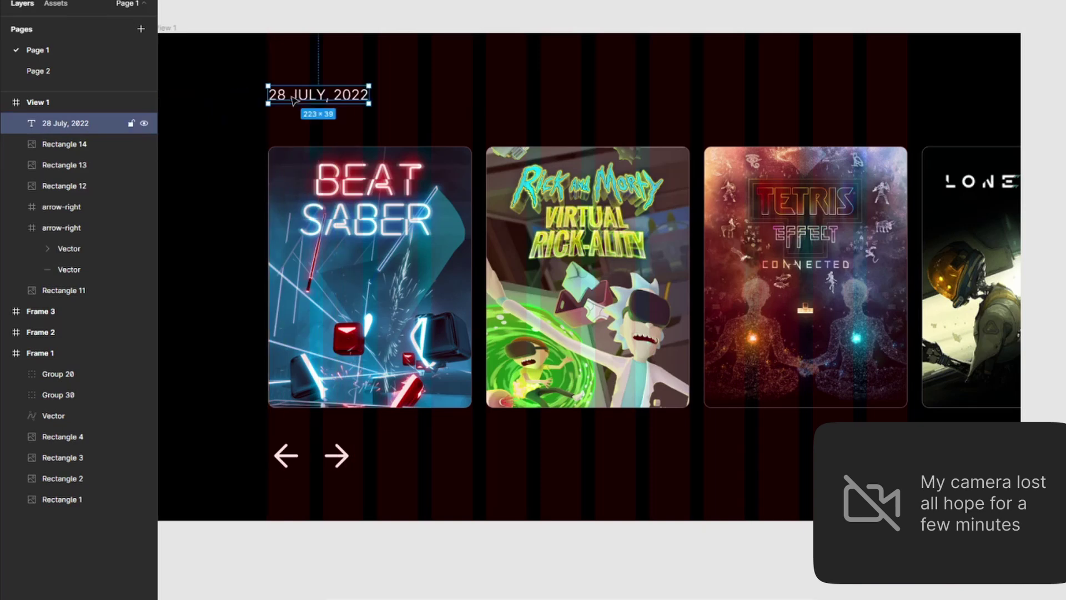
pyautogui.press('alt')
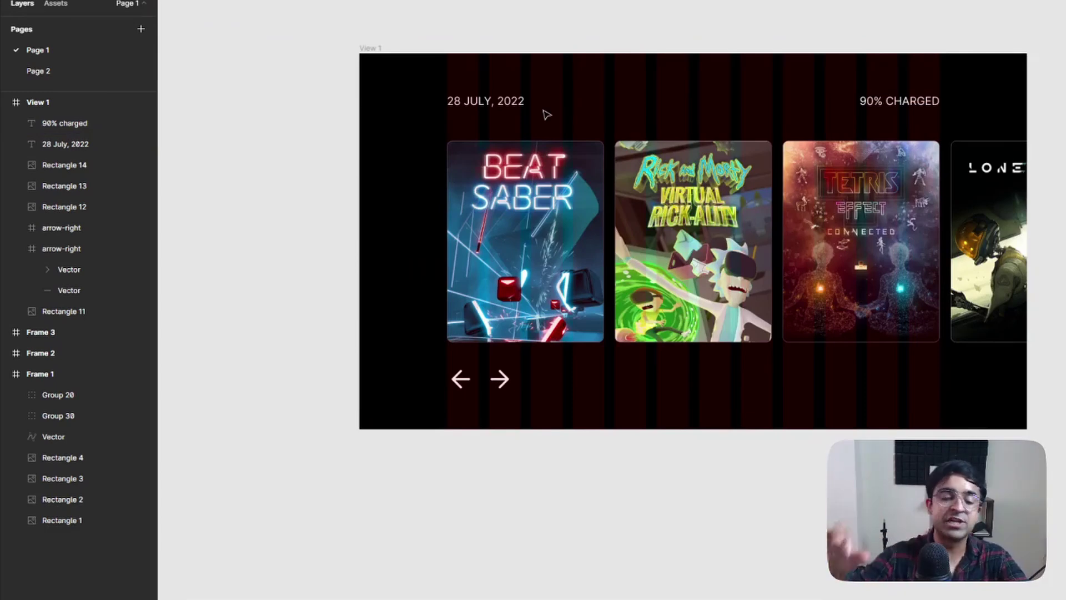
# Duplicate the View 1 frame and place the copy directly to its right.
pyautogui.scroll(-3, 547, 115)
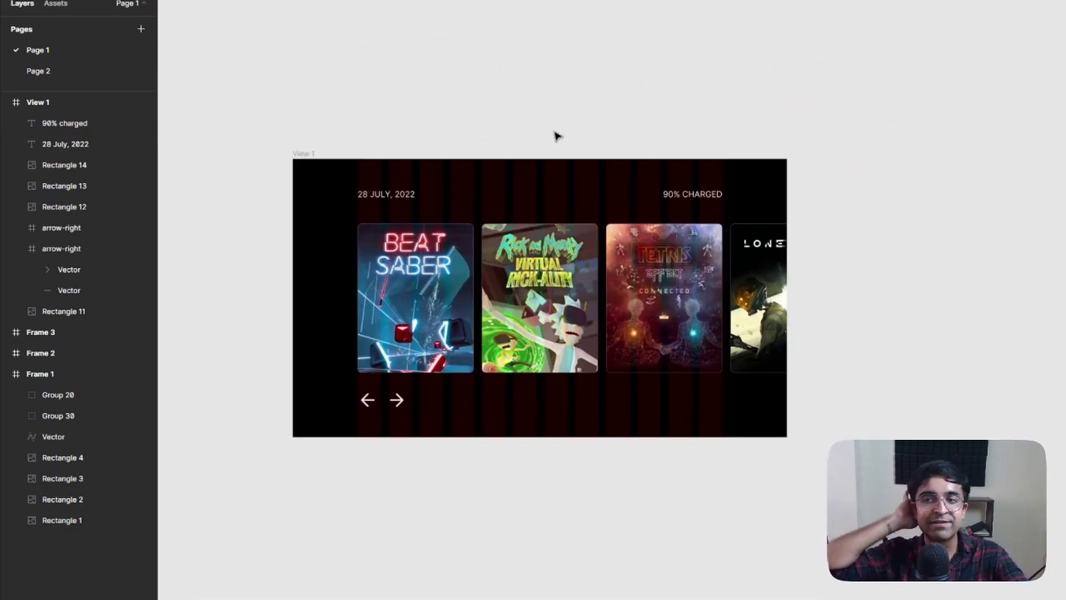
pyautogui.click(317, 156)
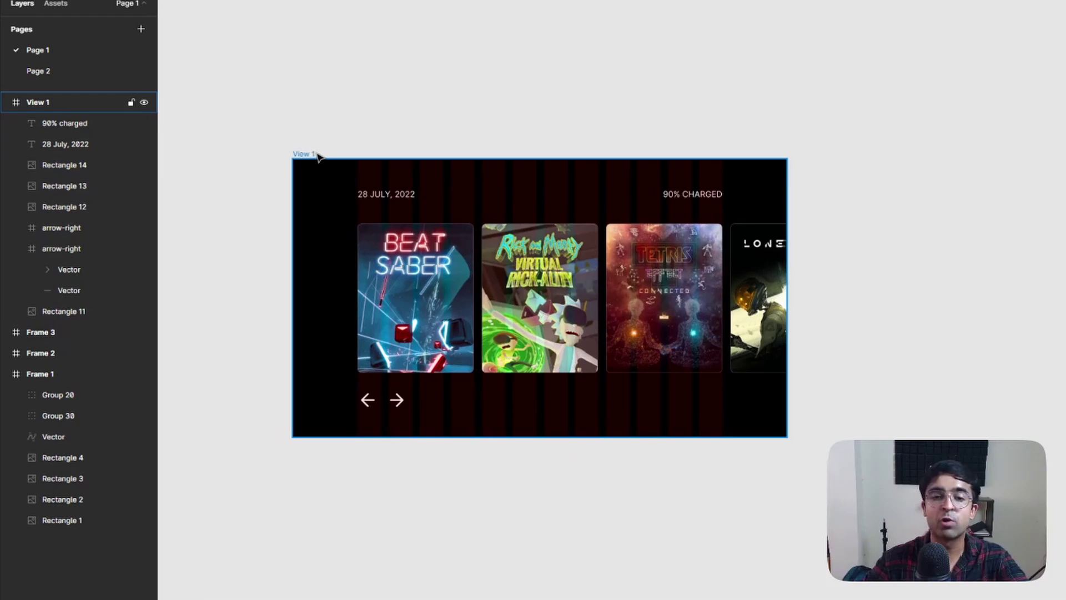
pyautogui.moveTo(311, 154); pyautogui.dragTo(816, 152)
pyautogui.click(855, 131)
pyautogui.hscroll(5, 855, 131)
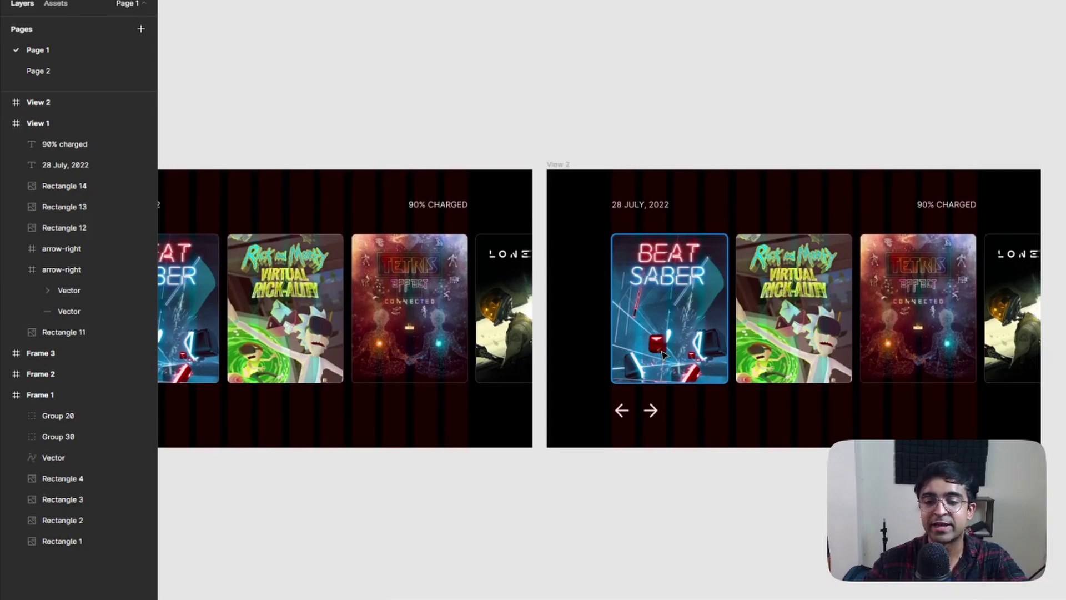
# Shift all four cards in View 2 one card to the left, aligning the Lone Echo card with the last grid column.
pyautogui.click(663, 355)
pyautogui.keyDown('shift'); pyautogui.click(791, 341); pyautogui.keyUp('shift')
pyautogui.keyDown('shift'); pyautogui.click(916, 330); pyautogui.keyUp('shift')
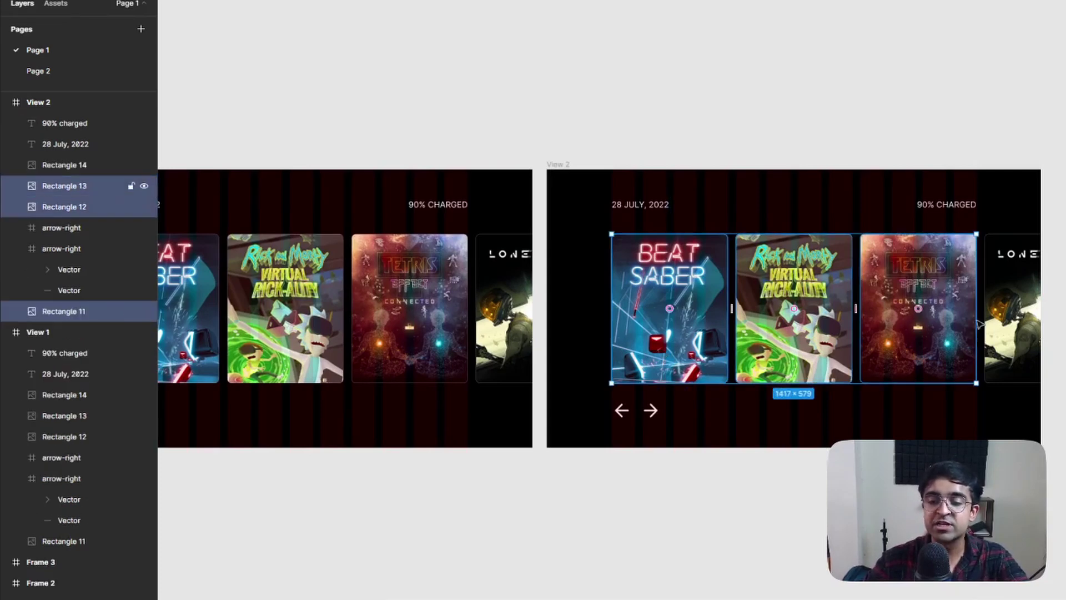
pyautogui.keyDown('shift'); pyautogui.click(1004, 318); pyautogui.keyUp('shift')
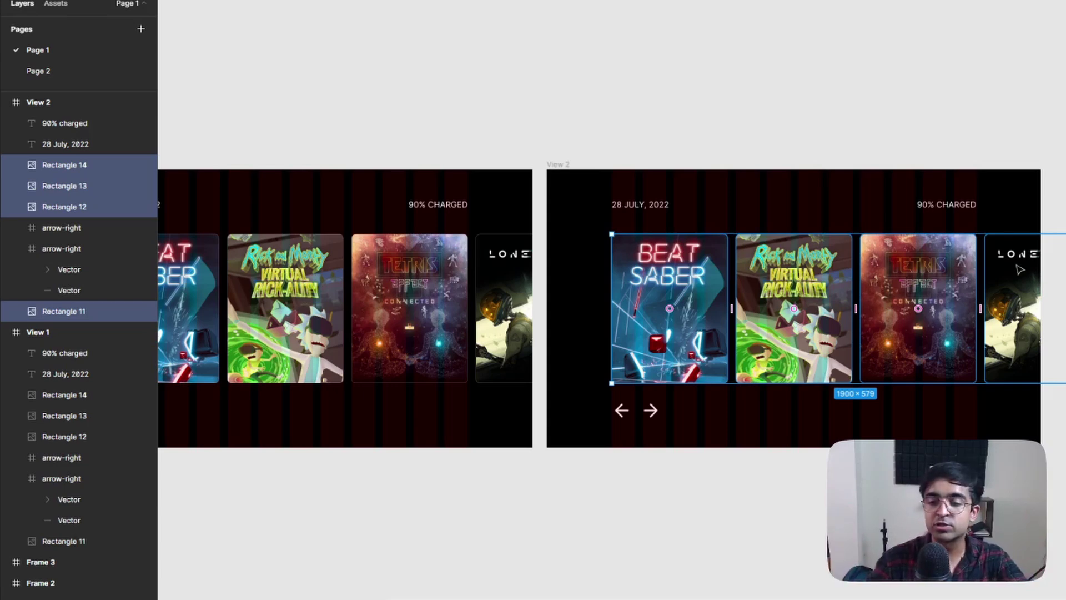
pyautogui.moveTo(1010, 280); pyautogui.dragTo(894, 276)
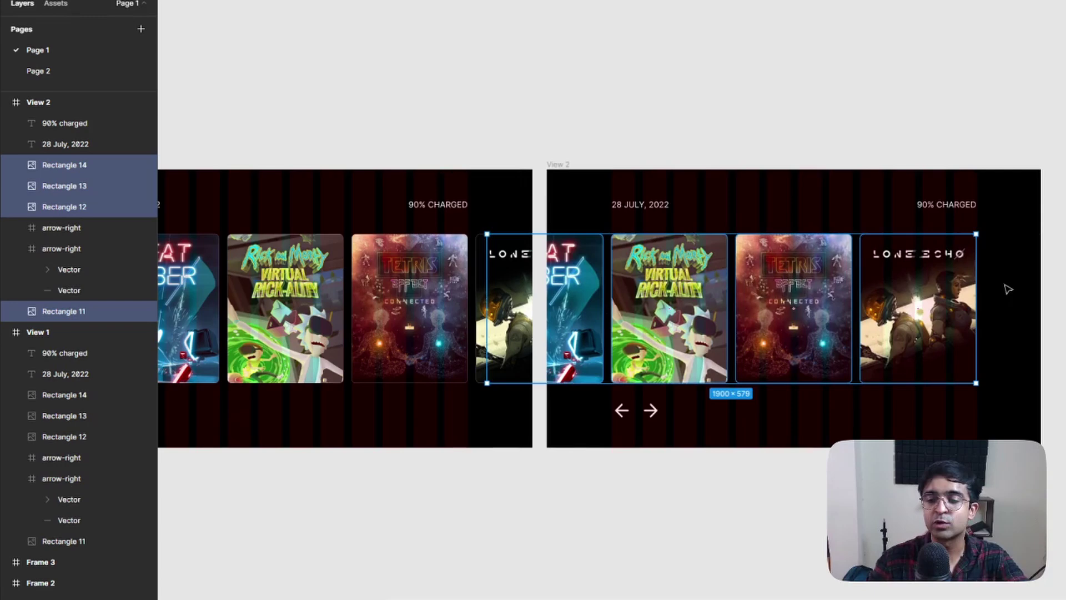
pyautogui.click(1008, 289)
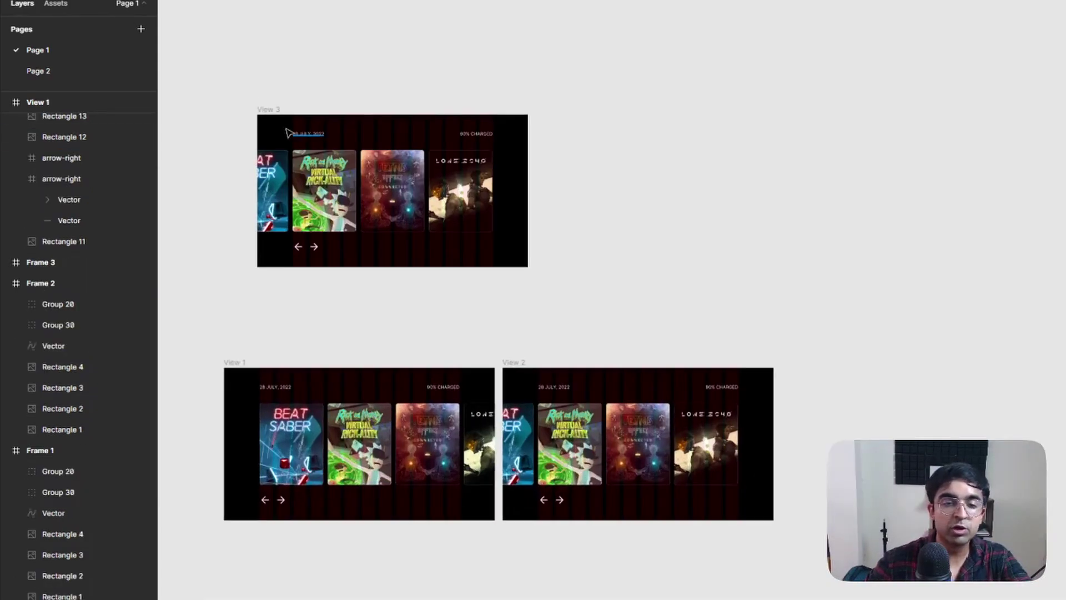
# Duplicate the View 2 frame and place the copy below View 1.
pyautogui.moveTo(276, 118); pyautogui.dragTo(243, 557)
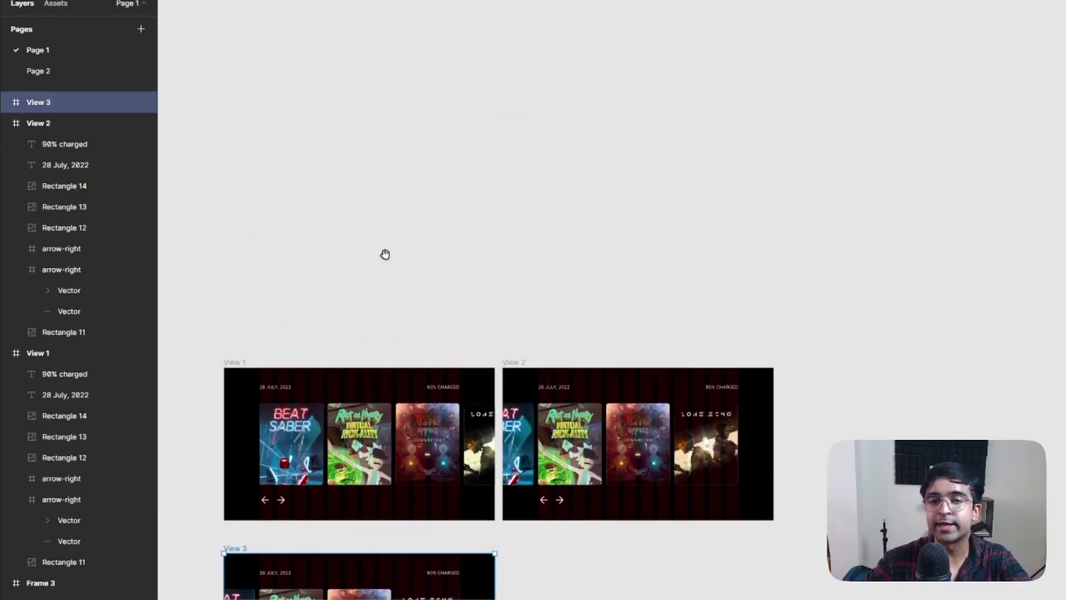
pyautogui.moveTo(400, 308); pyautogui.dragTo(448, 91)
pyautogui.scroll(5, 352, 394)
pyautogui.scroll(-3, 352, 394)
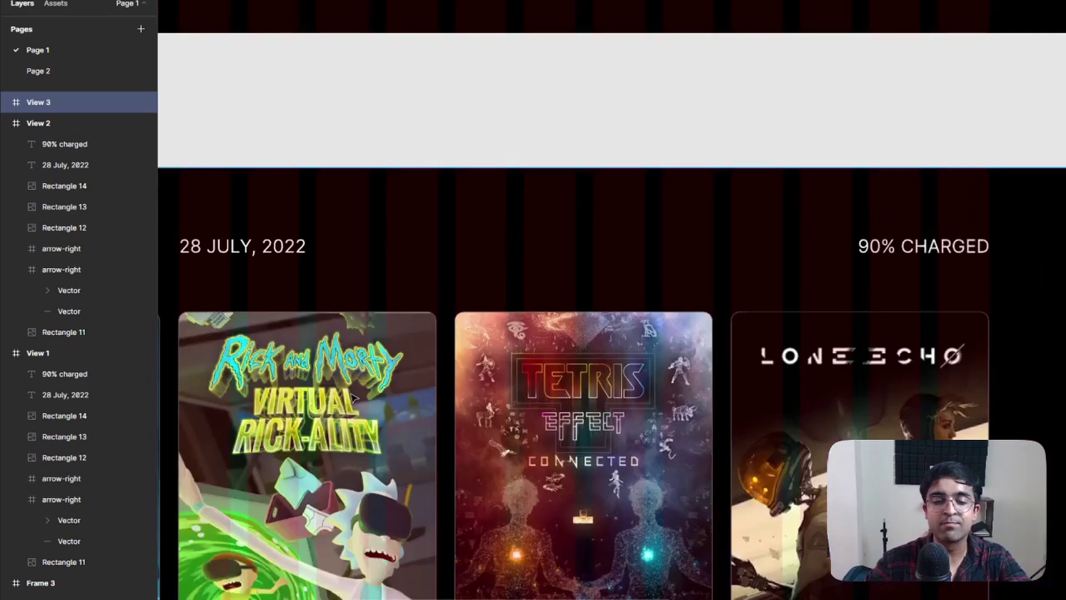
# Hide the four game cards and both navigation arrows in View 3.
pyautogui.click(353, 395)
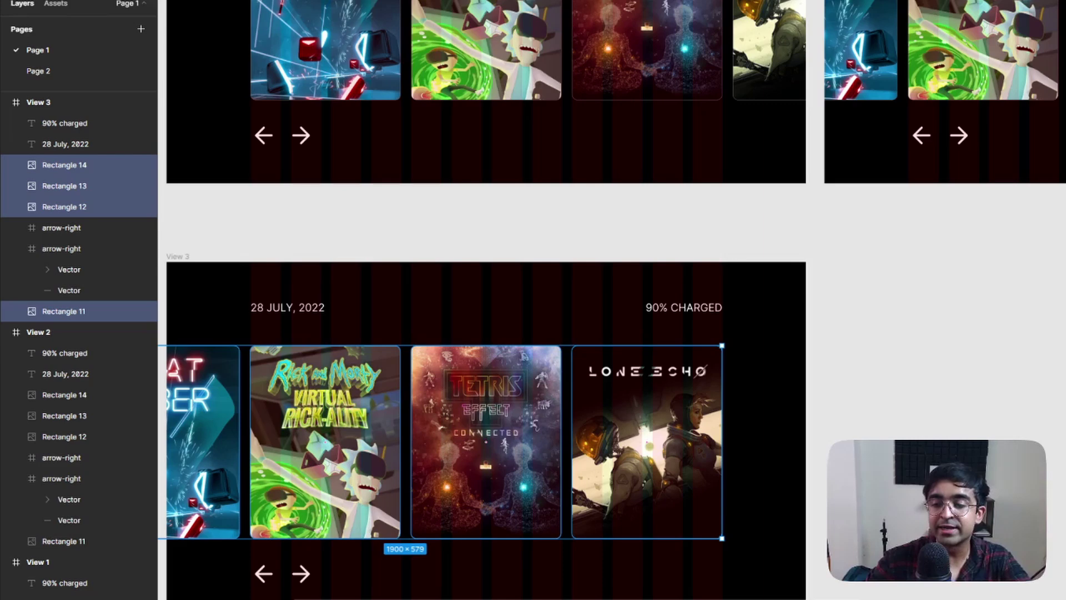
pyautogui.press('super+shift+h')
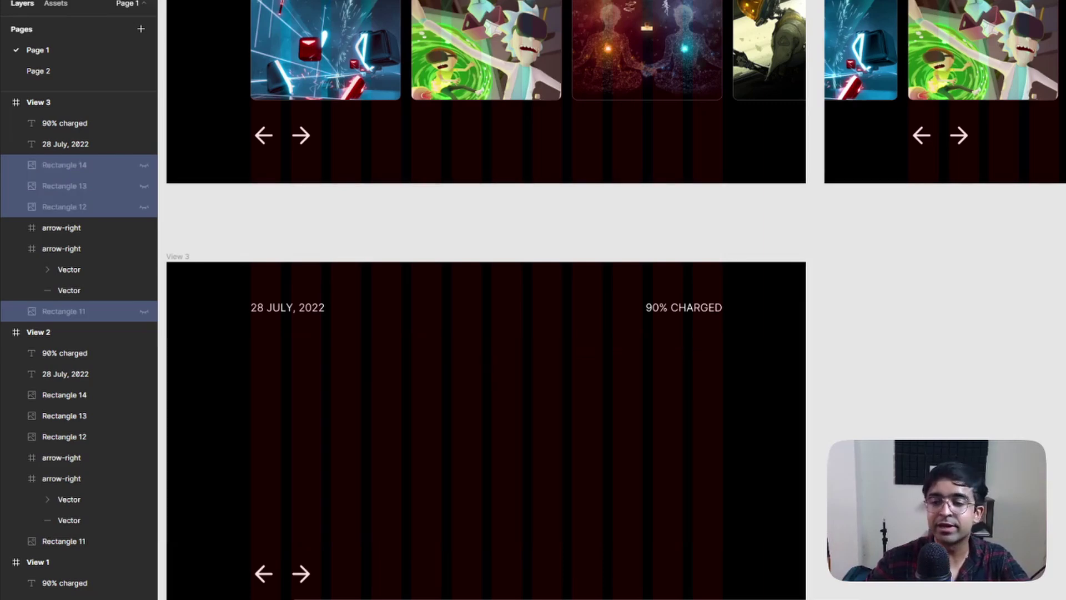
pyautogui.click(917, 307)
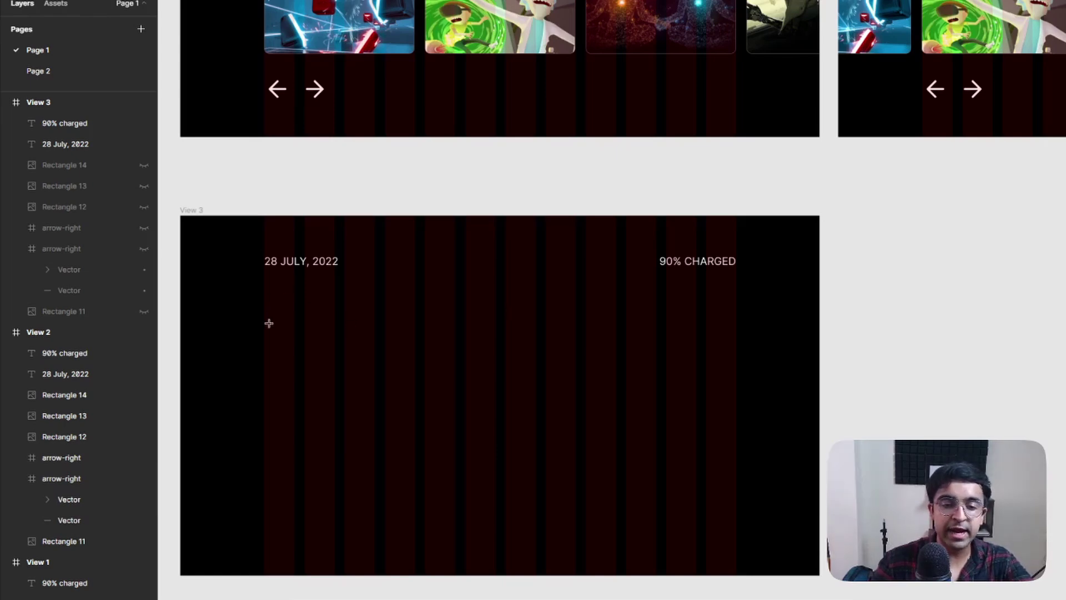
# Draw a 692 × 392 rectangle across the left six columns of View 3 and duplicate it over the right six columns.
pyautogui.moveTo(265, 317); pyautogui.dragTo(495, 448)
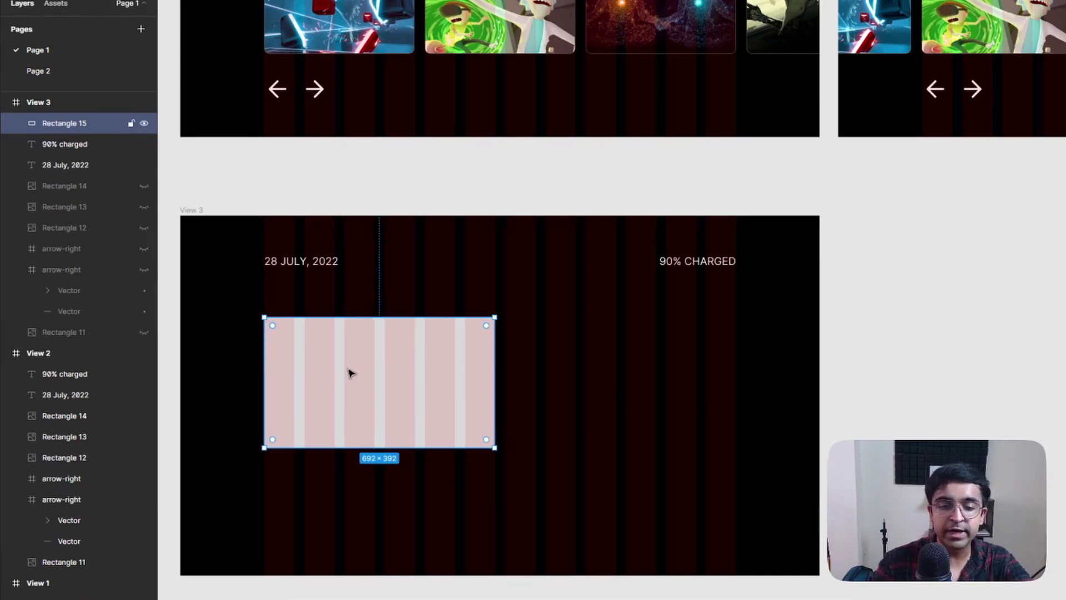
pyautogui.moveTo(351, 372); pyautogui.dragTo(589, 386)
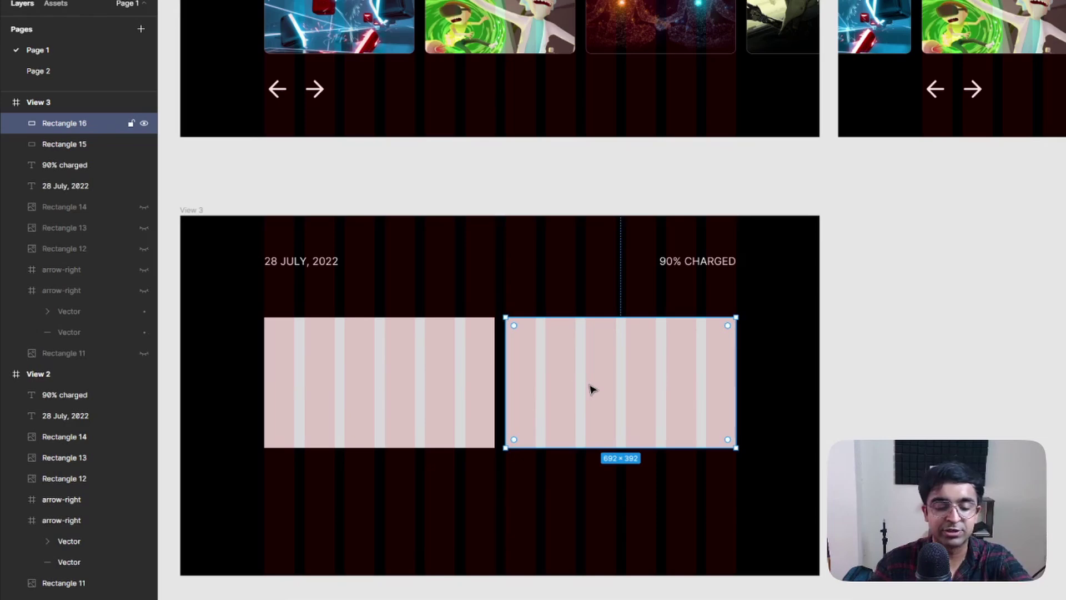
# Apply the Rick and Morty cover image to View 3's left rectangle and switch the image from Crop to filling it without distortion.
pyautogui.hscroll(-3, 589, 389)
pyautogui.scroll(-2, 589, 390)
pyautogui.click(535, 282)
pyautogui.hotkey('ctrl', 'v')
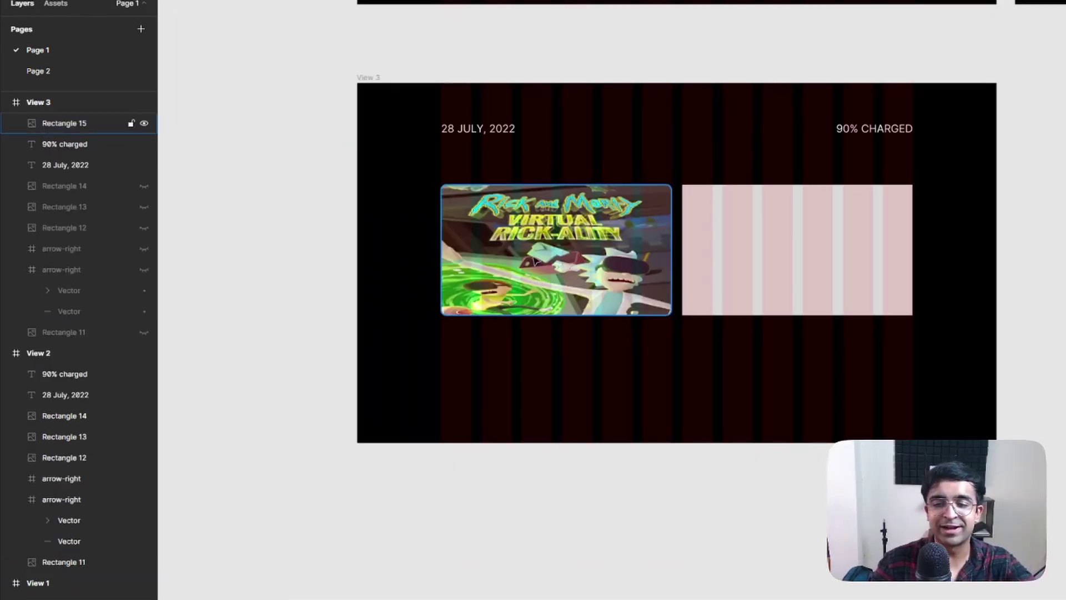
pyautogui.press('Return')
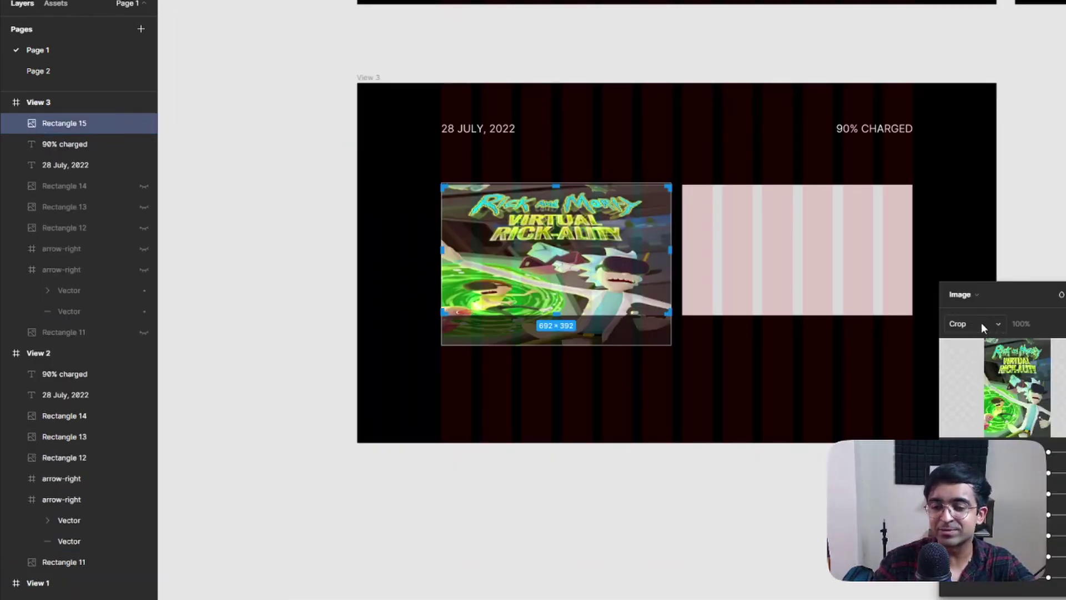
pyautogui.click(980, 325)
pyautogui.click(972, 295)
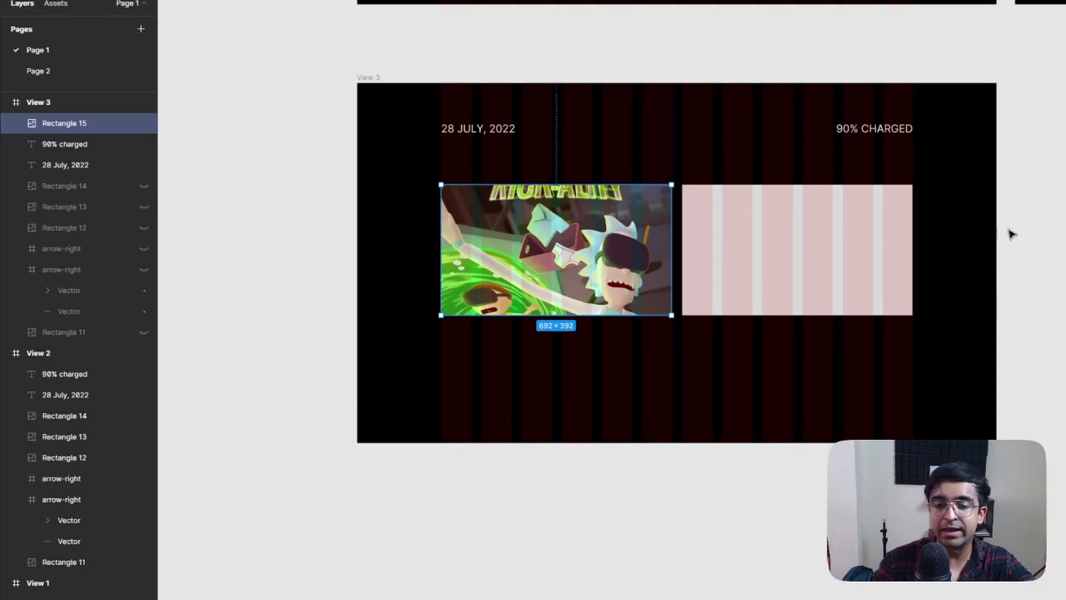
# Replace the right rectangle with the title "Rick and Morty: Virtual Rick-Ality", a game description and a light blue "Pay Now" button.
pyautogui.click(1021, 200)
pyautogui.moveTo(960, 249); pyautogui.dragTo(856, 273)
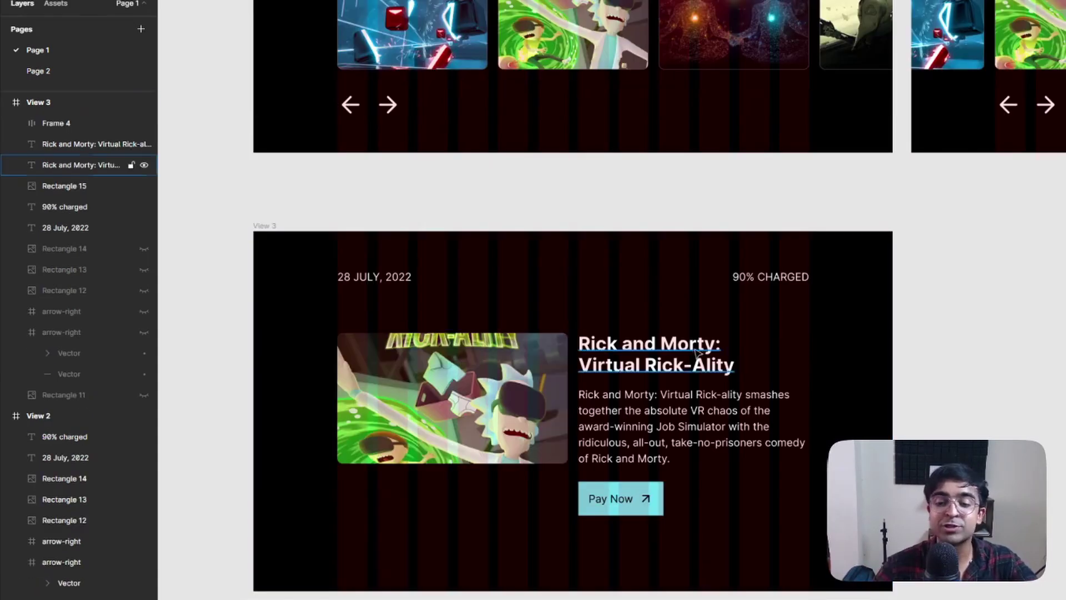
pyautogui.scroll(-3, 697, 355)
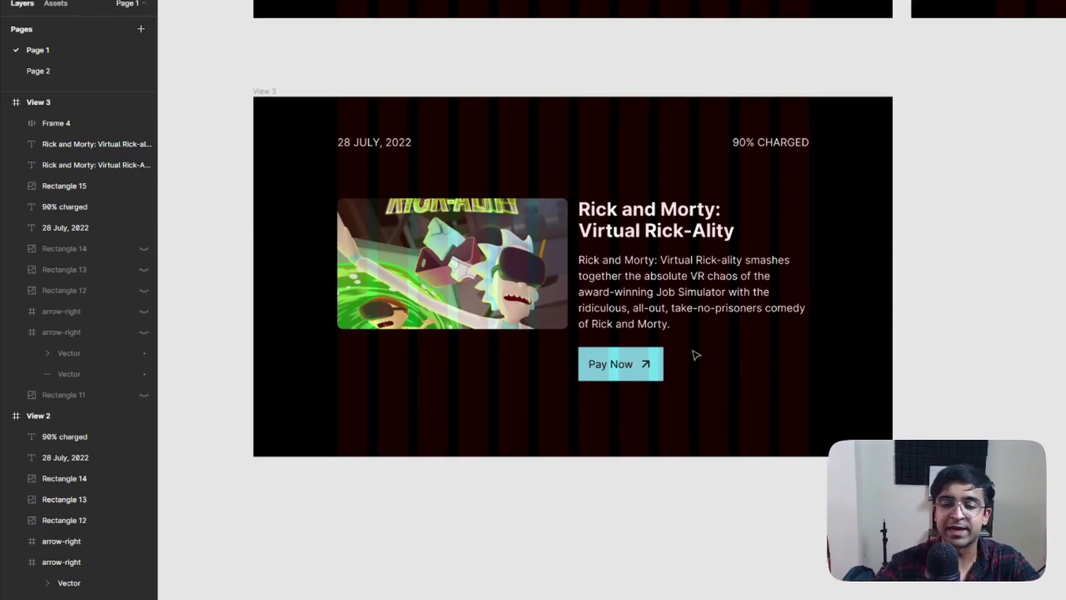
# Group the four game cards in View 1.
pyautogui.scroll(8, 704, 364)
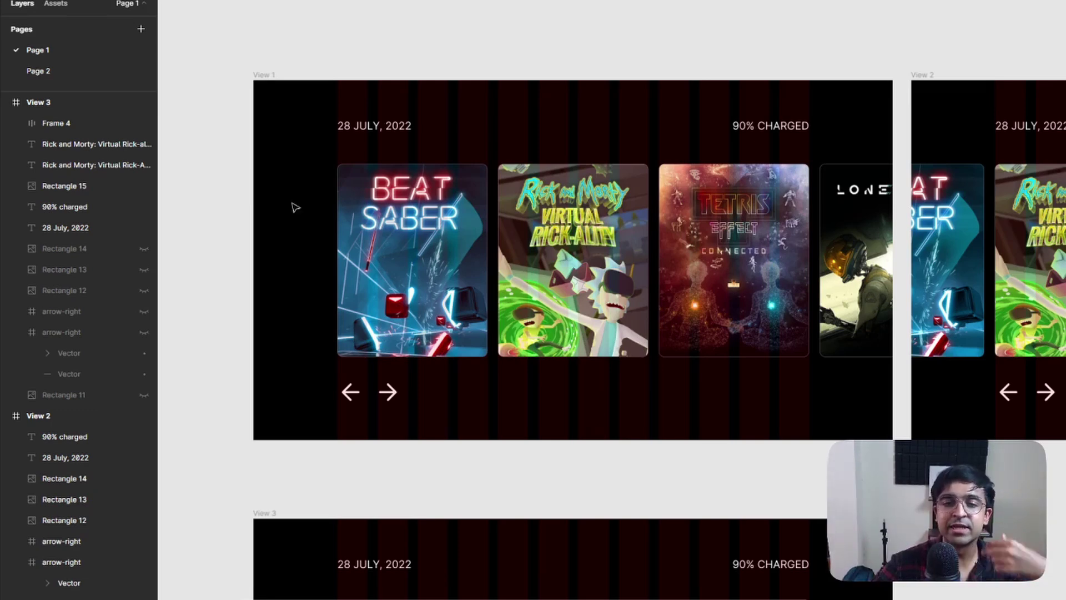
pyautogui.moveTo(295, 207); pyautogui.dragTo(969, 275)
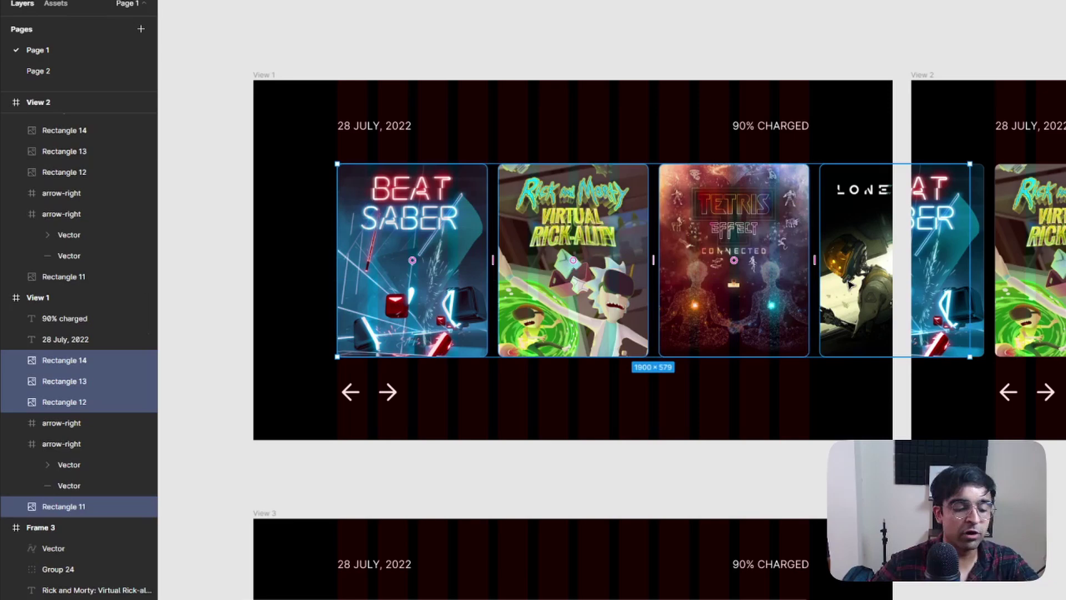
pyautogui.hotkey('ctrl', 'g')
# Group the four game cards in View 2.
pyautogui.click(852, 387)
pyautogui.moveTo(852, 388); pyautogui.dragTo(505, 396)
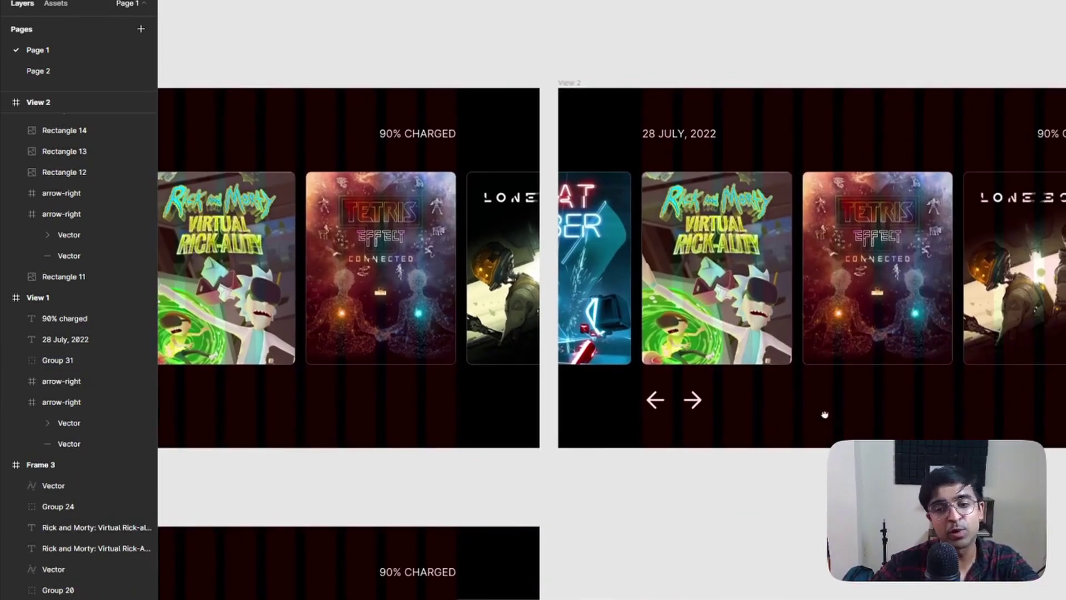
pyautogui.moveTo(823, 414); pyautogui.dragTo(440, 436)
pyautogui.moveTo(935, 336); pyautogui.dragTo(333, 276)
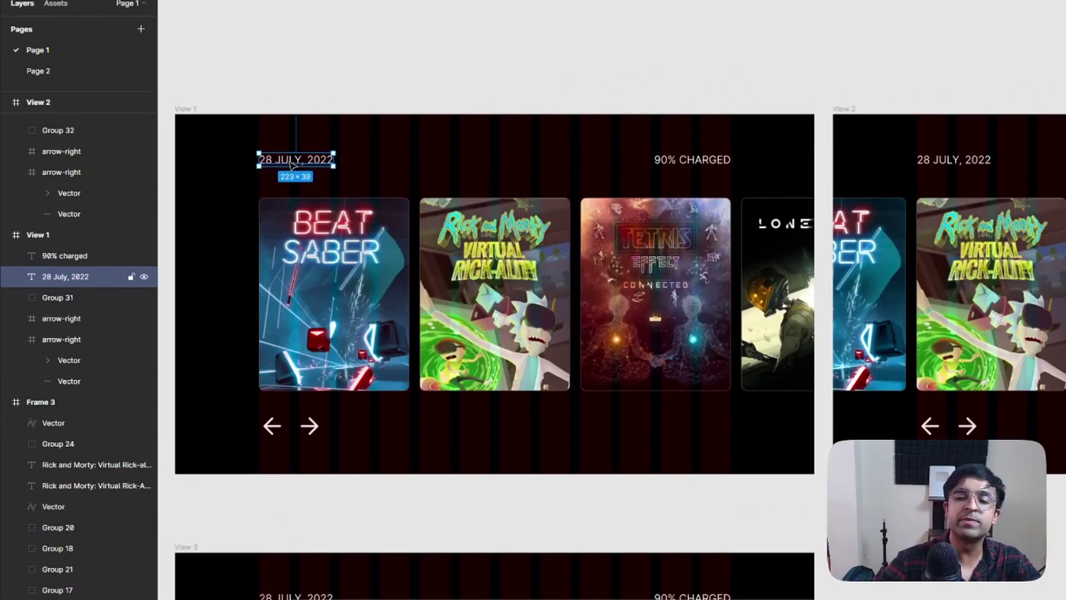
# Flatten the "90% charged" and "28 July, 2022" texts in View 1.
pyautogui.click(696, 167)
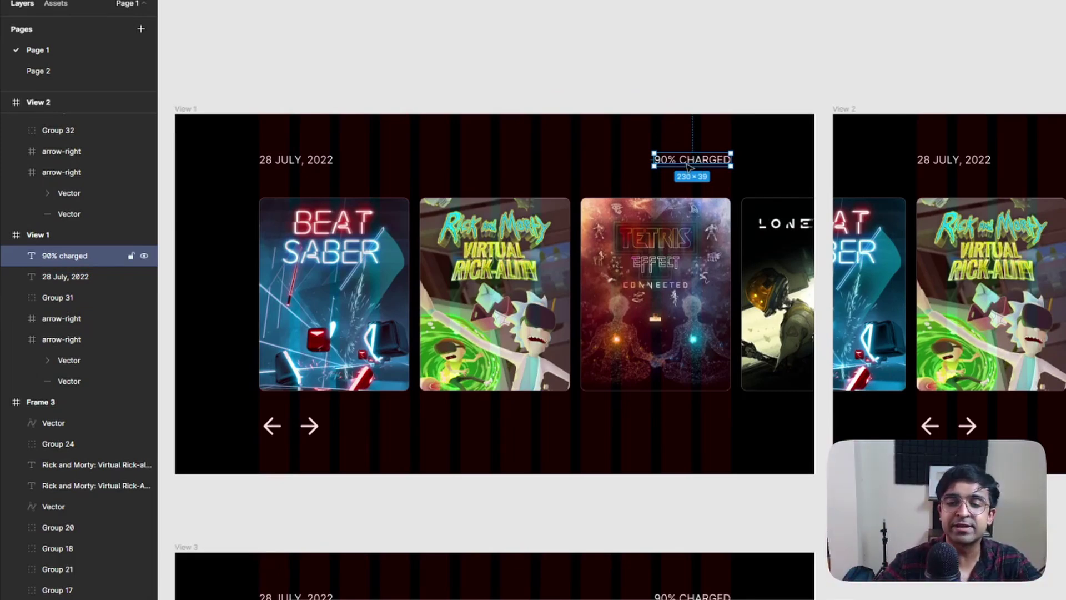
pyautogui.rightClick(687, 167)
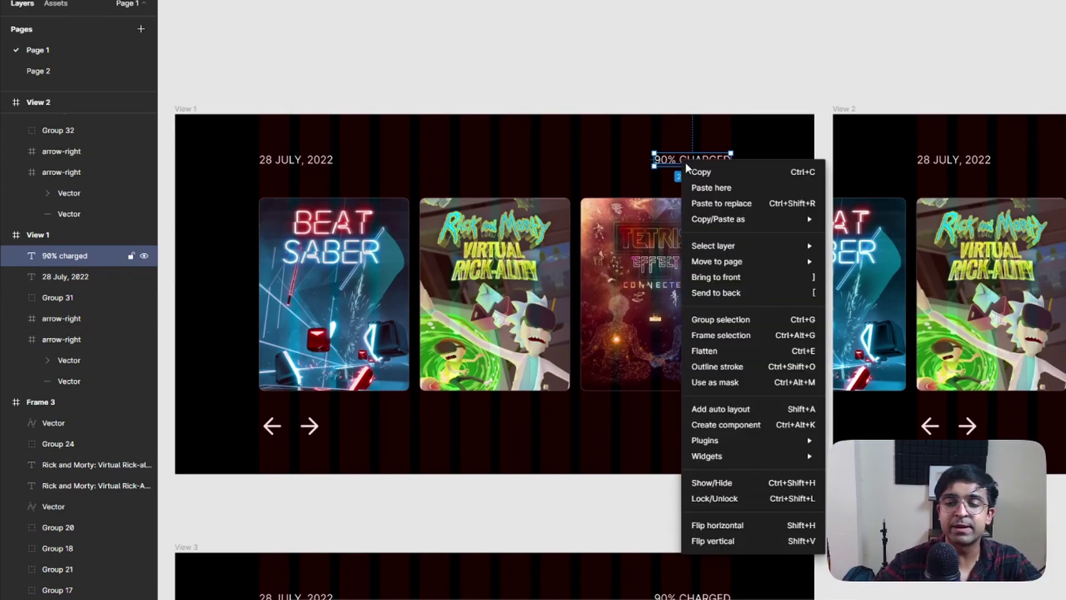
pyautogui.click(718, 351)
pyautogui.rightClick(292, 167)
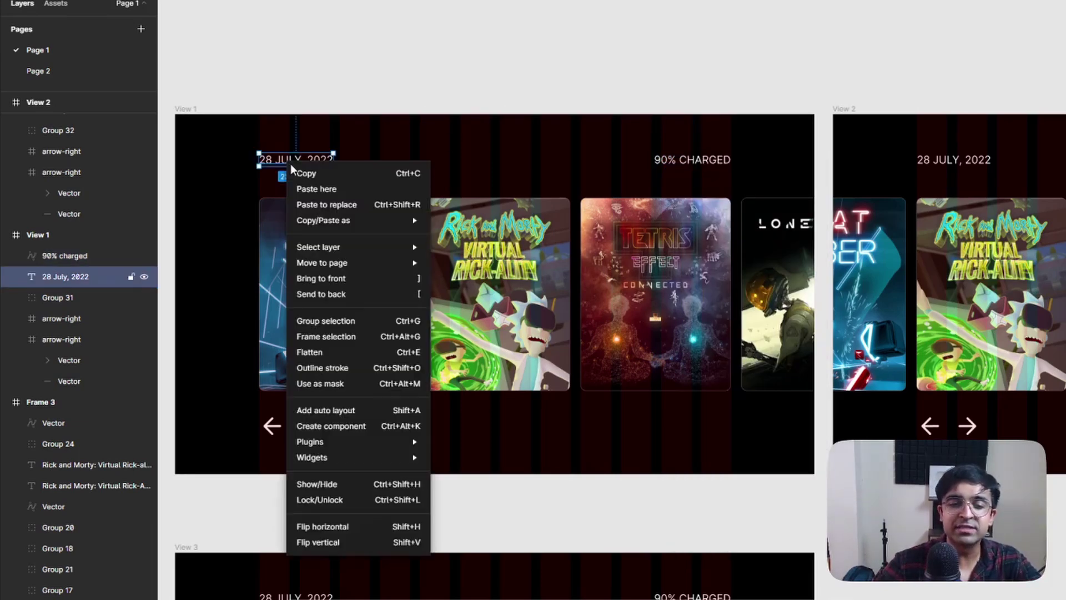
pyautogui.moveTo(339, 443)
pyautogui.click(494, 74)
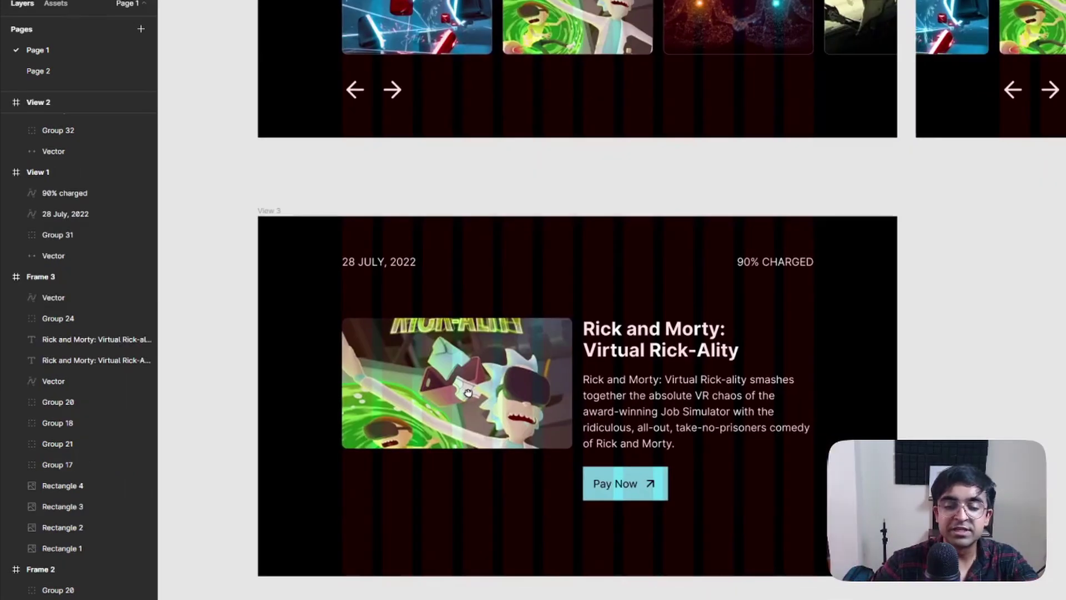
# Remove the auto layout from the "Pay Now" button in View 3.
pyautogui.click(648, 496)
pyautogui.rightClick(648, 495)
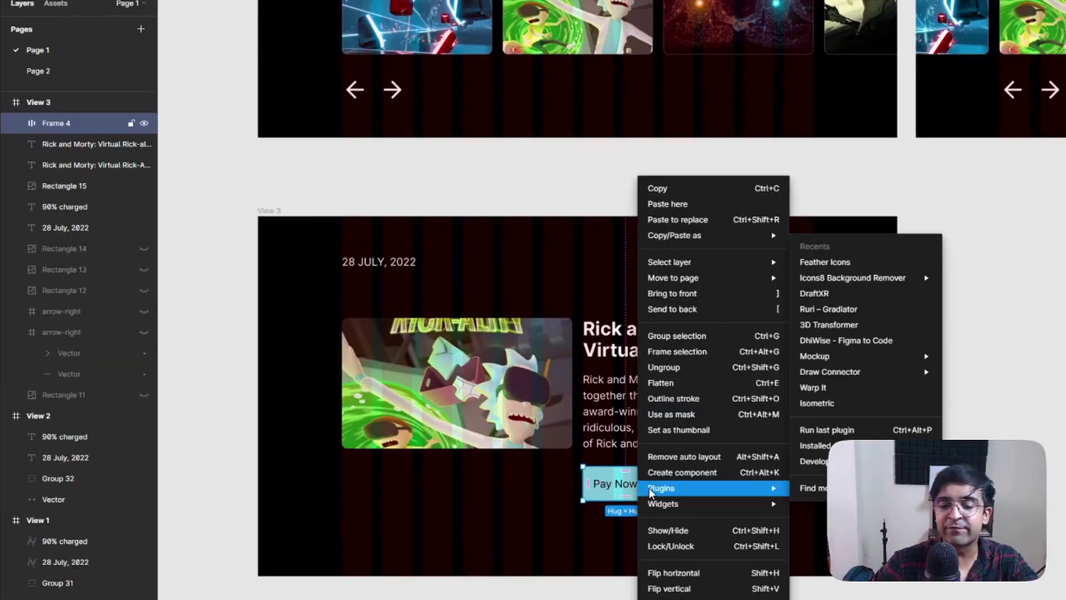
pyautogui.press('Escape')
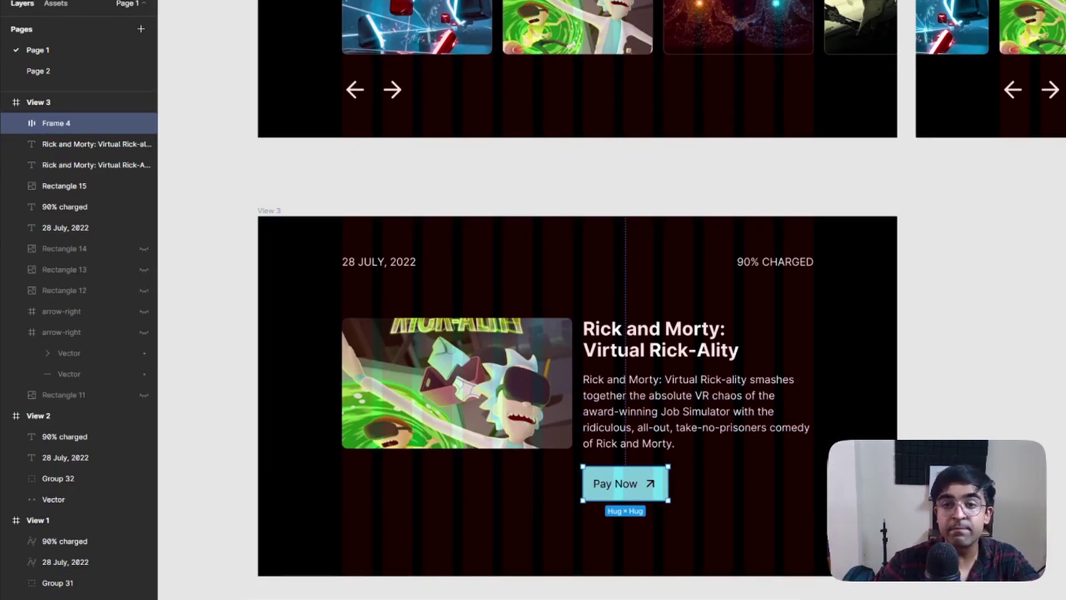
pyautogui.hotkey('shift', 'alt', 'a')
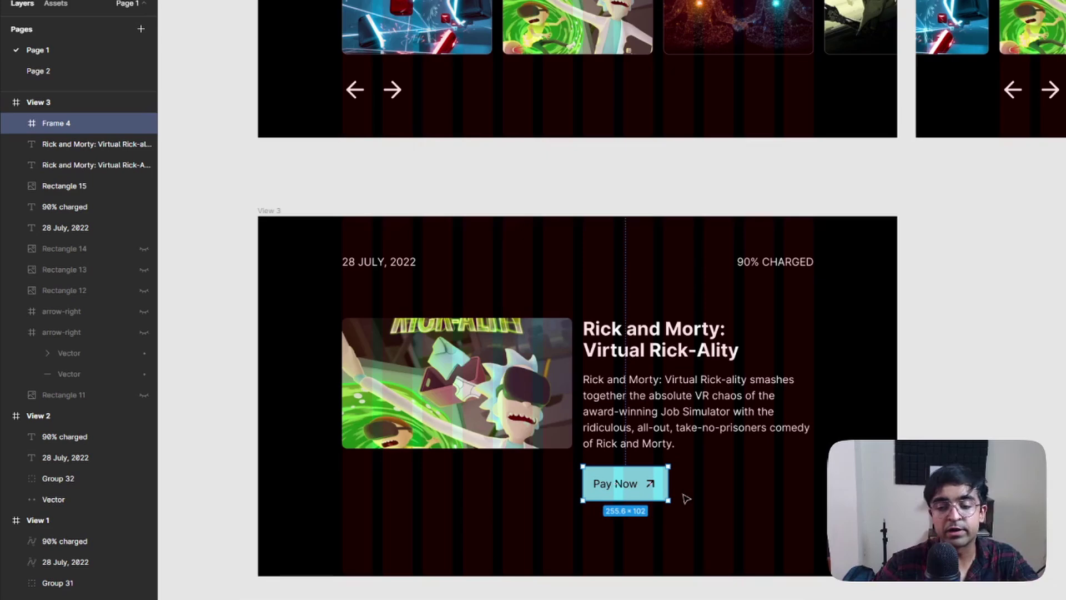
# Try to flatten the "Pay Now" label and its arrow icon together into a single vector.
pyautogui.rightClick(636, 494)
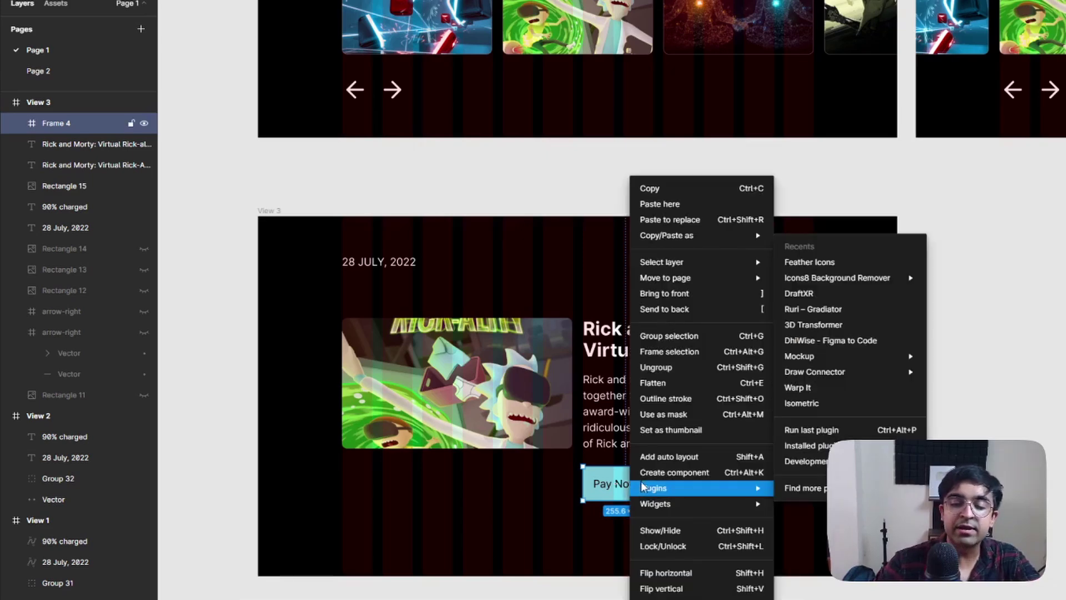
pyautogui.click(663, 377)
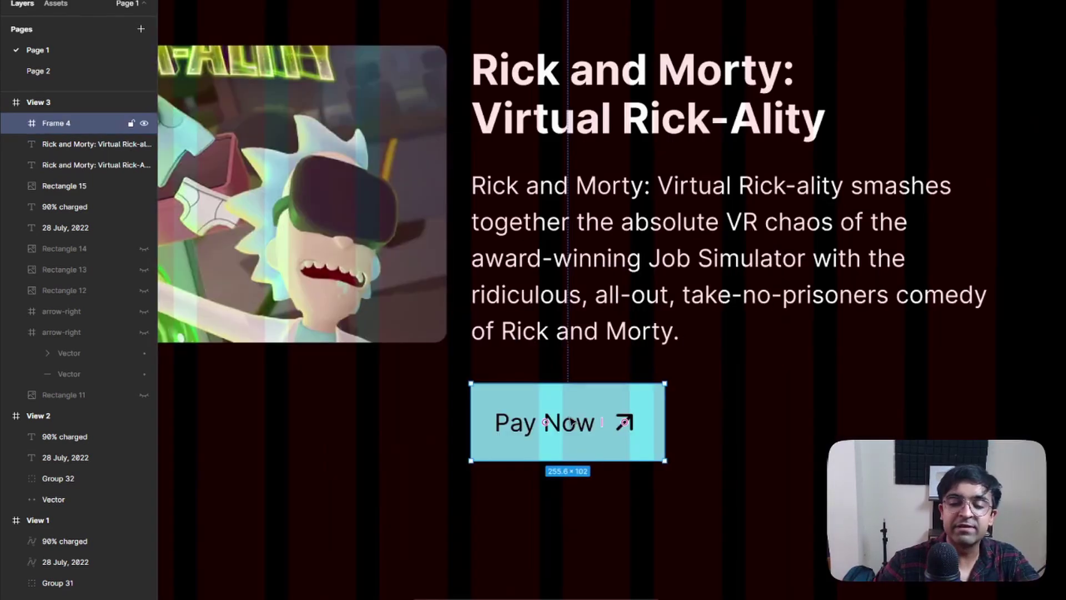
pyautogui.doubleClick(572, 423)
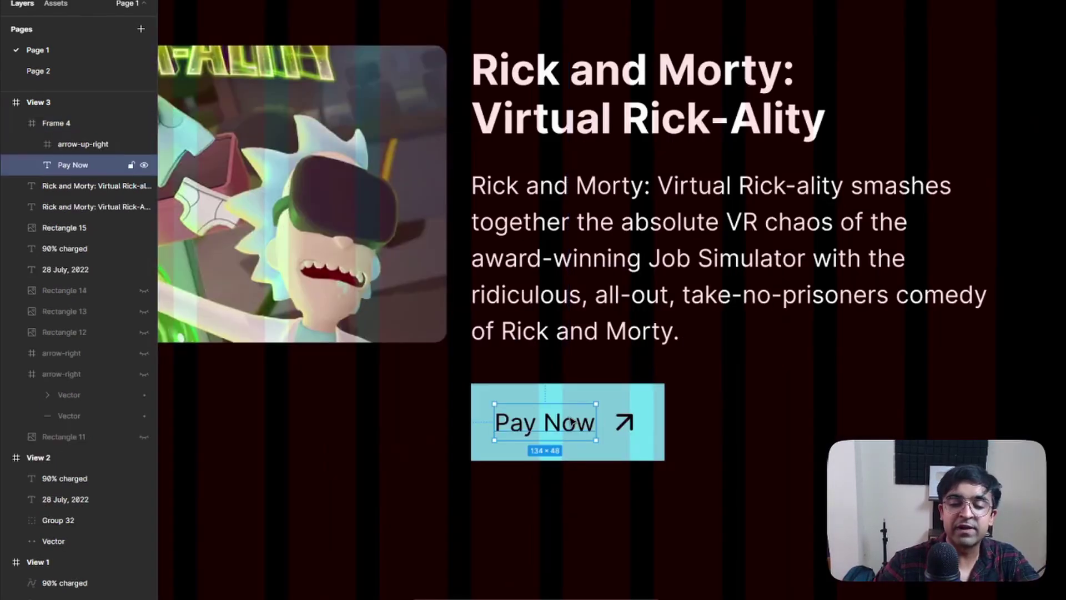
pyautogui.keyDown('shift'); pyautogui.click(624, 421); pyautogui.keyUp('shift')
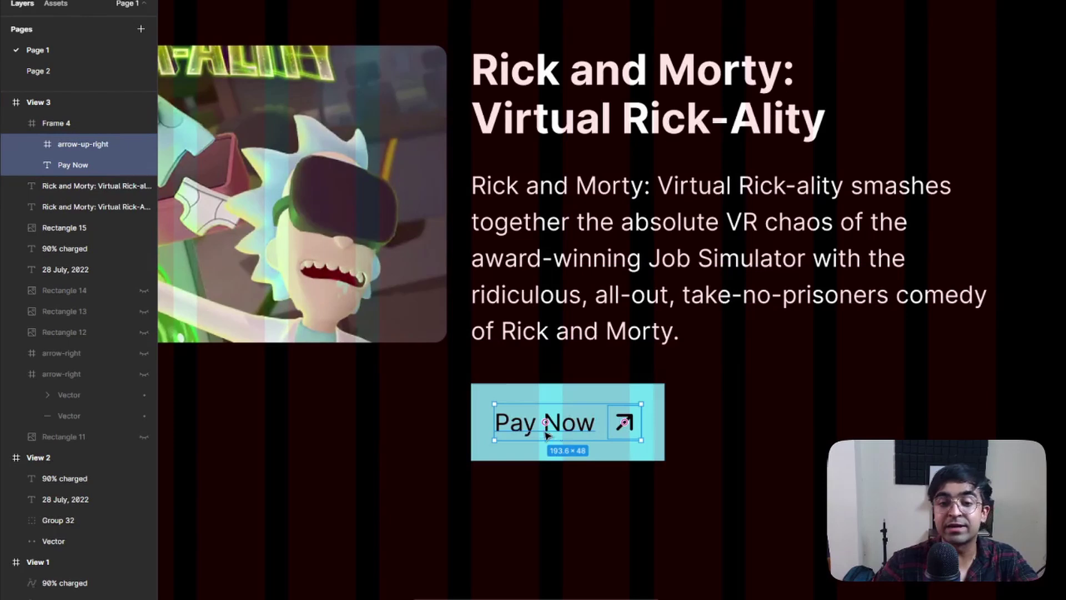
pyautogui.rightClick(569, 422)
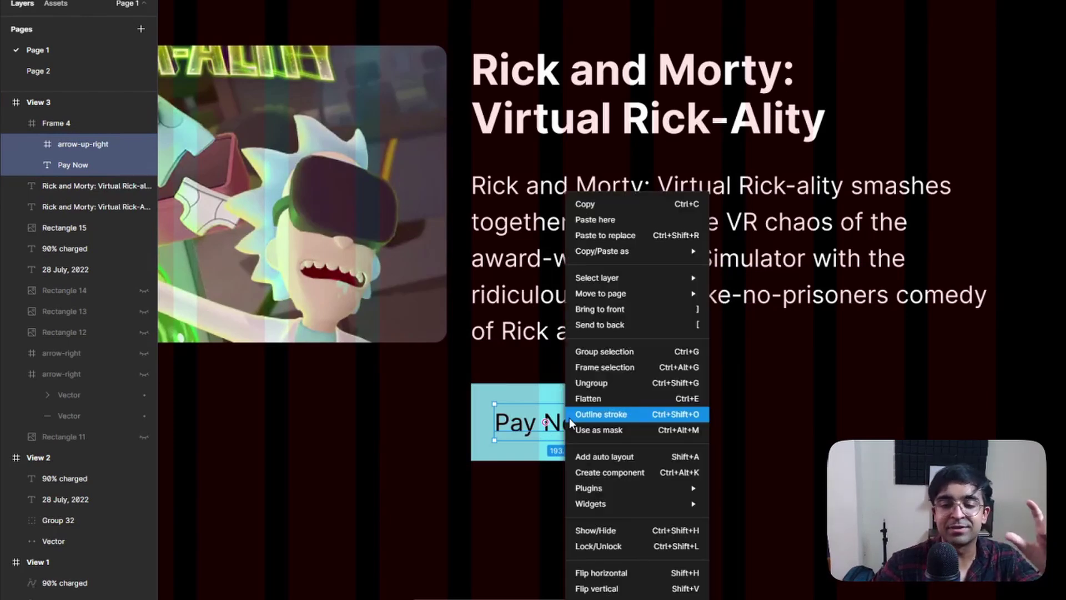
pyautogui.click(577, 398)
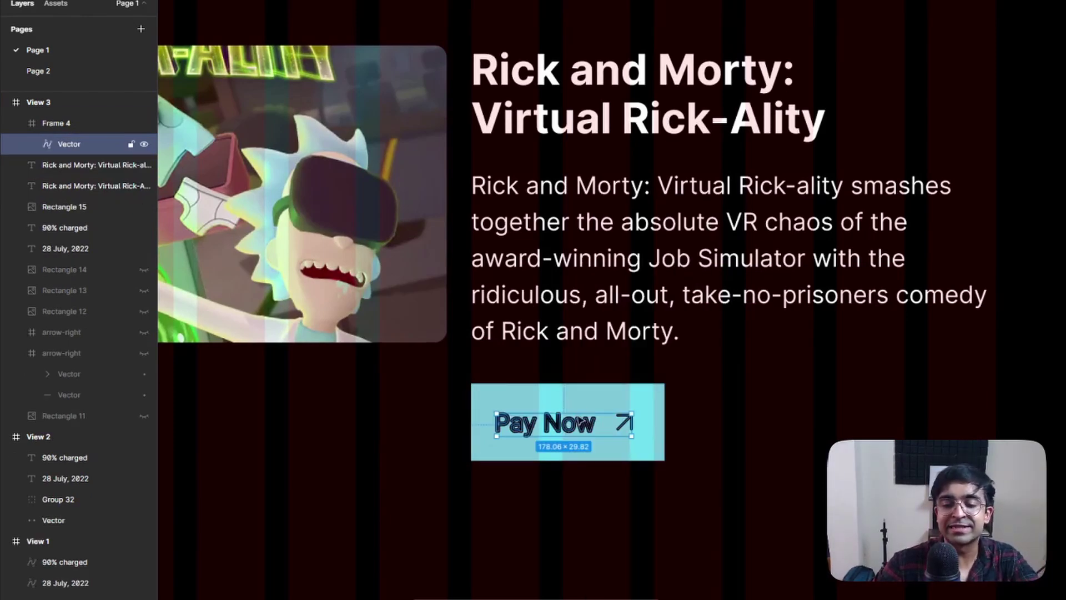
# Undo the combined flattening and flatten the "Pay Now" label and the arrow icon as separate vectors.
pyautogui.click(807, 411)
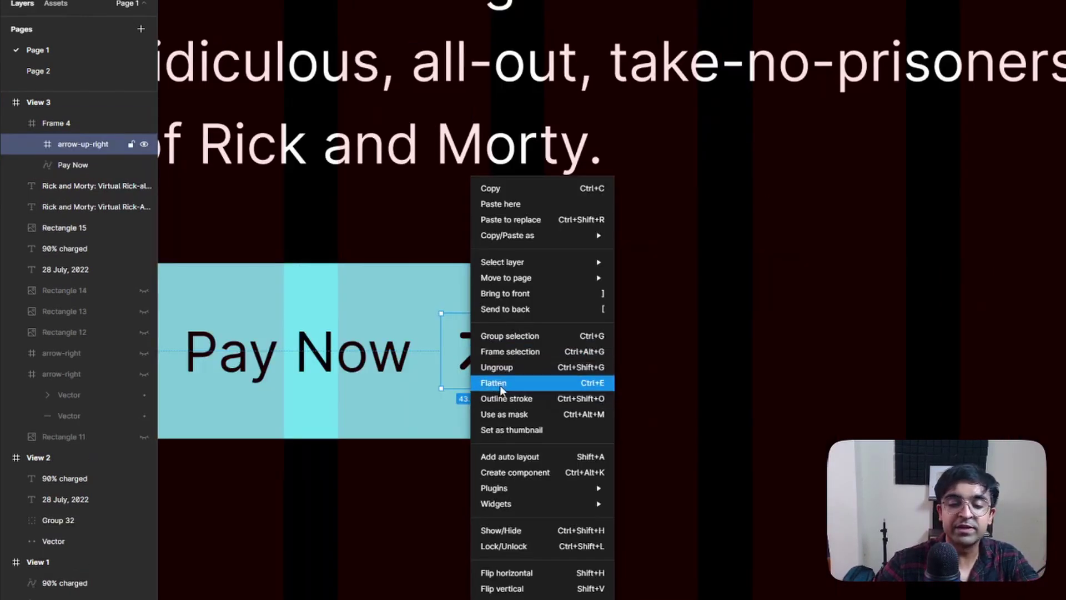
pyautogui.click(501, 384)
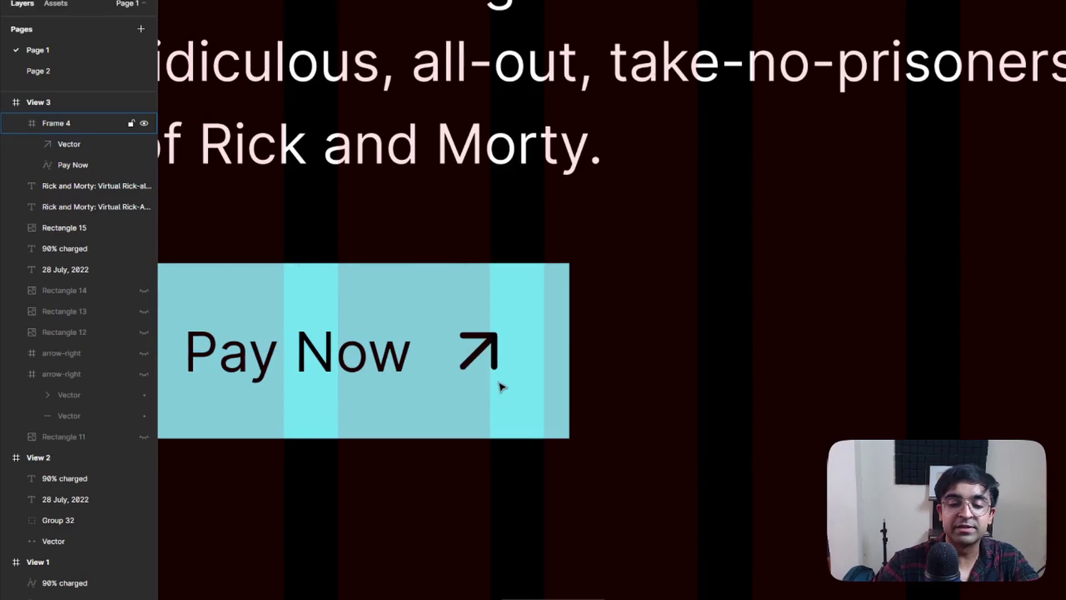
pyautogui.scroll(-5, 435, 381)
pyautogui.press('Escape')
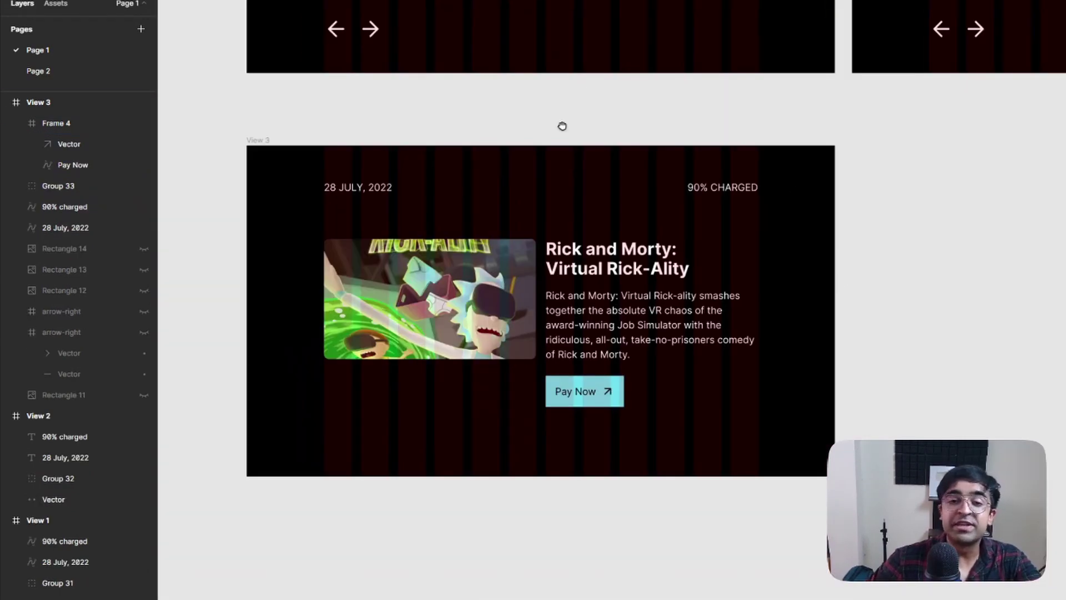
# Link the arrows in View 1 to View 2 with an on-click Navigate to interaction and Instant animation.
pyautogui.scroll(6, 562, 126)
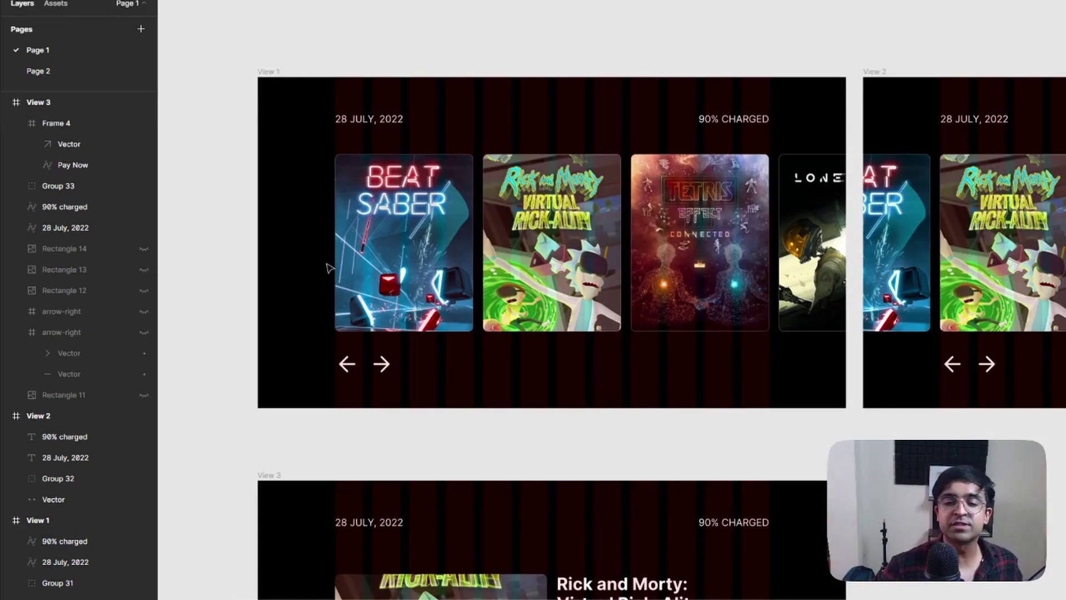
pyautogui.click(383, 371)
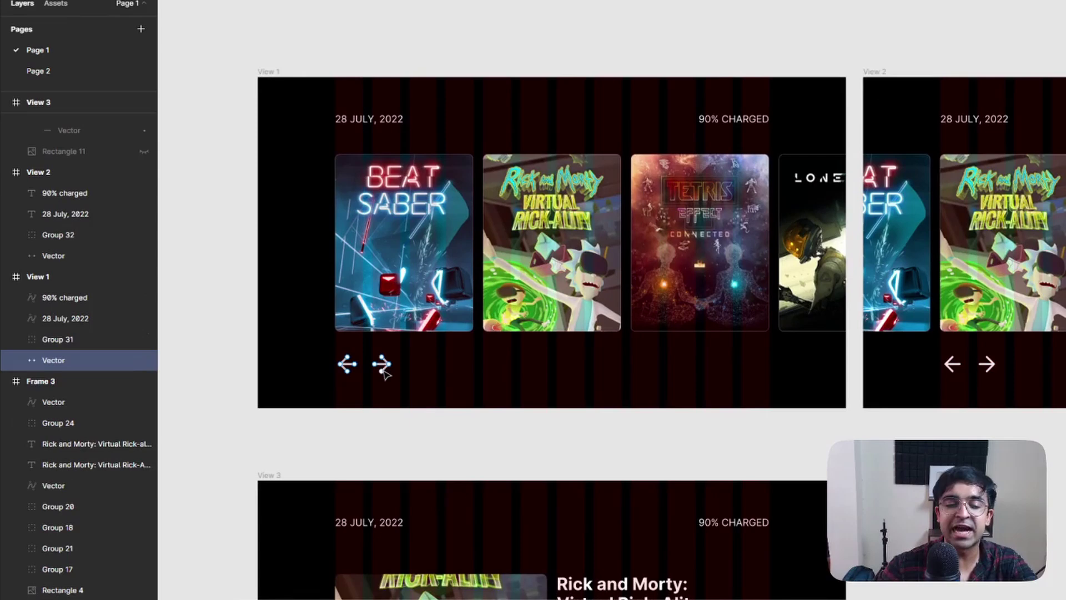
pyautogui.press('Escape')
pyautogui.moveTo(388, 367); pyautogui.dragTo(721, 262)
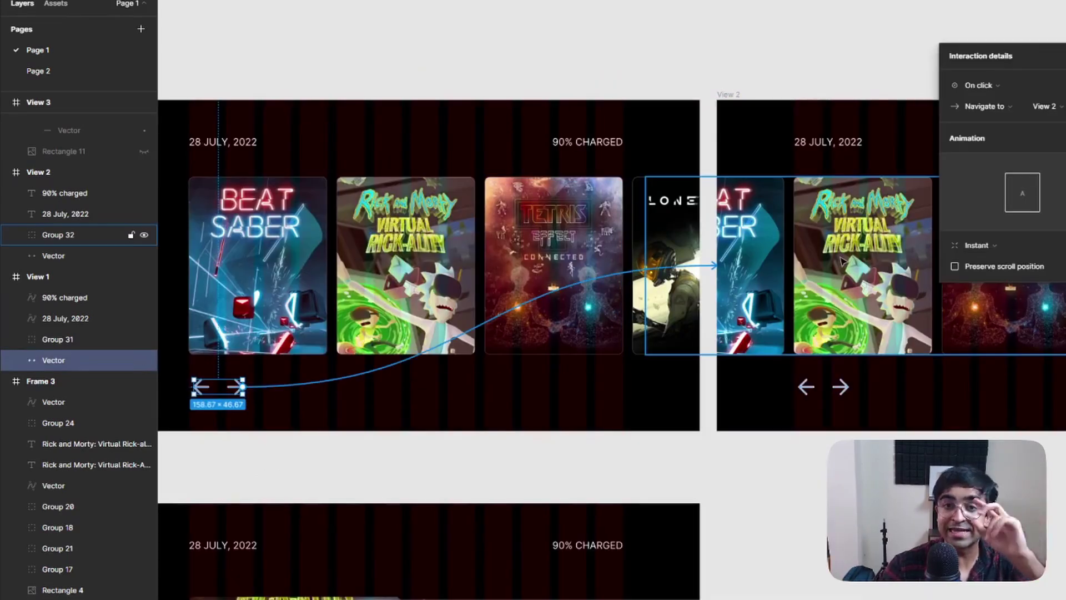
pyautogui.click(991, 105)
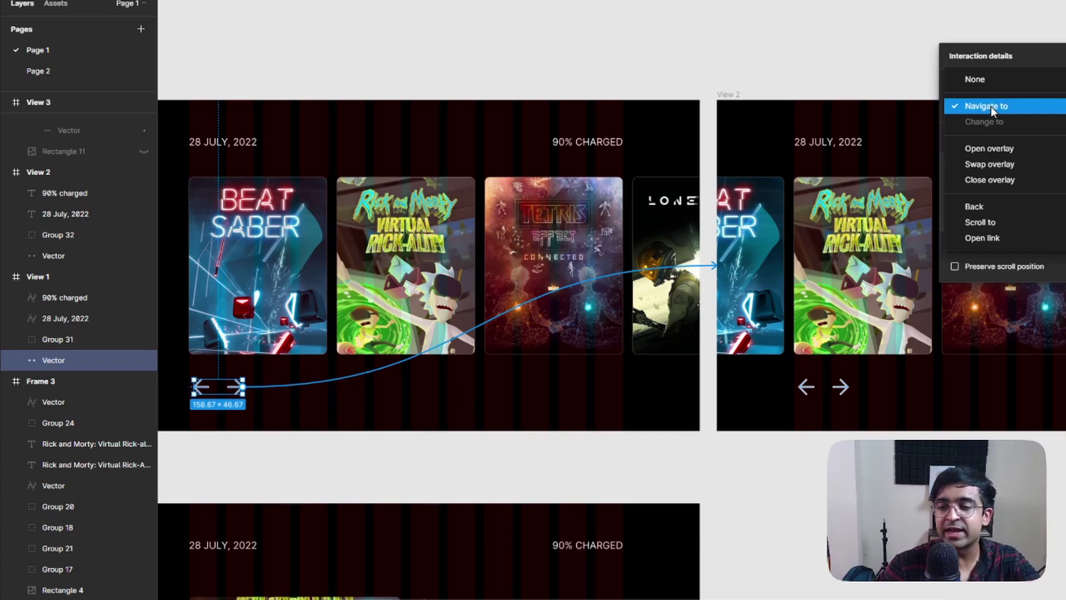
pyautogui.click(990, 106)
pyautogui.click(986, 245)
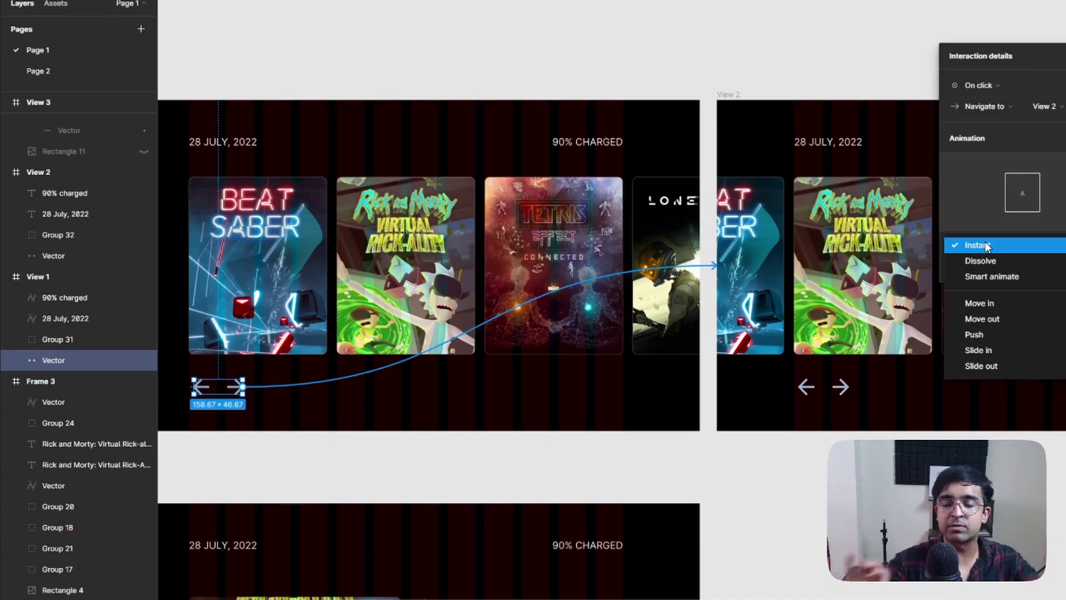
pyautogui.click(985, 246)
pyautogui.press('Escape')
# Link the Rick and Morty card in View 2 to View 3 with an on-click Navigate to interaction and Instant animation.
pyautogui.scroll(-1, 855, 267)
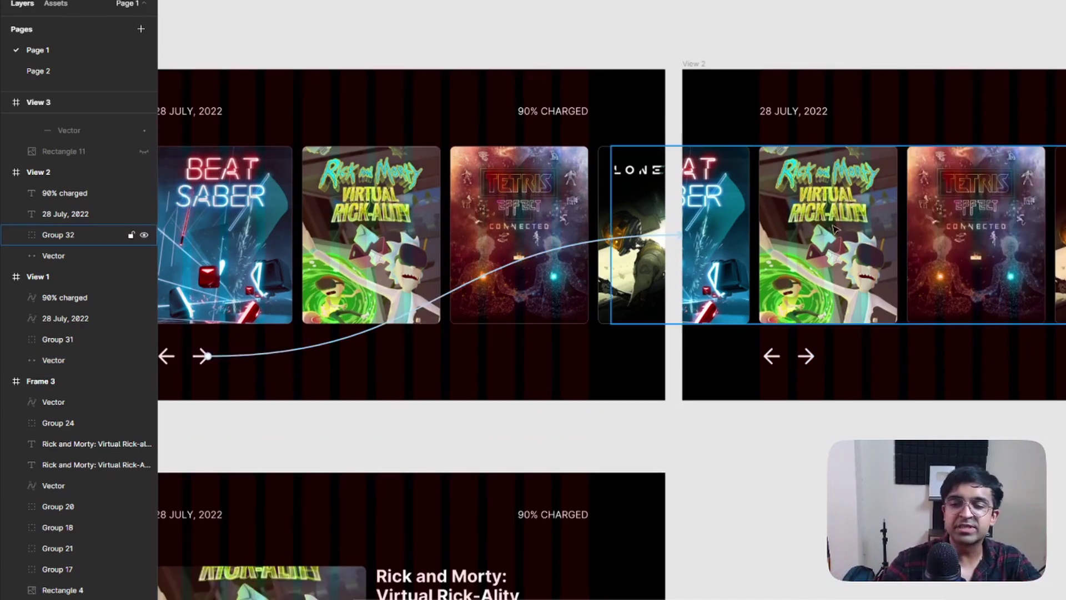
pyautogui.doubleClick(834, 229)
pyautogui.scroll(-3, 831, 232)
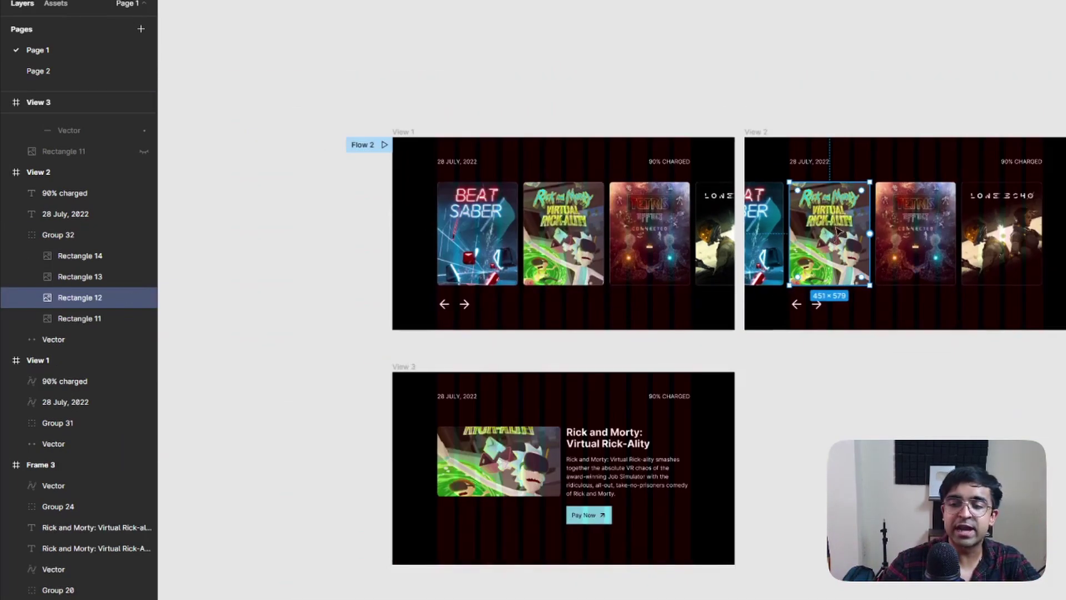
pyautogui.moveTo(869, 234); pyautogui.dragTo(648, 444)
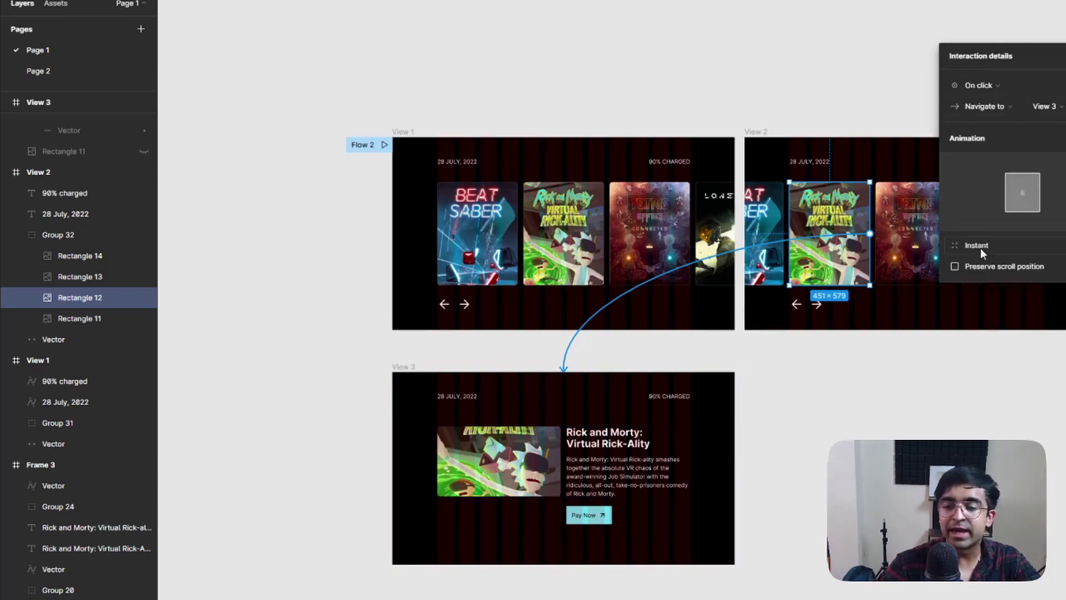
pyautogui.click(881, 433)
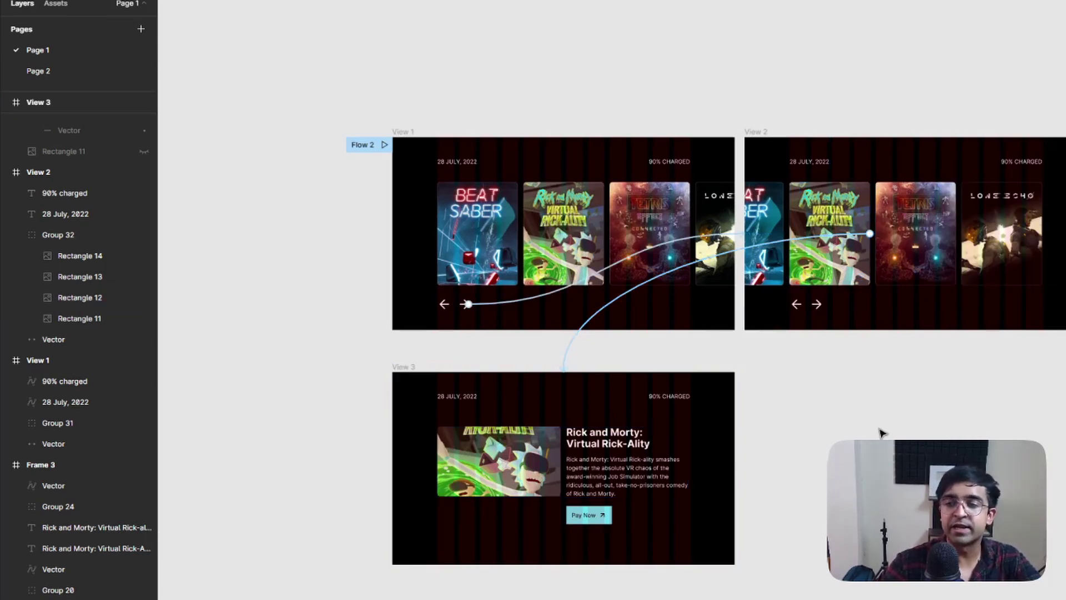
# With the View 1 frame selected, search the plugins for "xr" and run DraftXR.
pyautogui.click(410, 132)
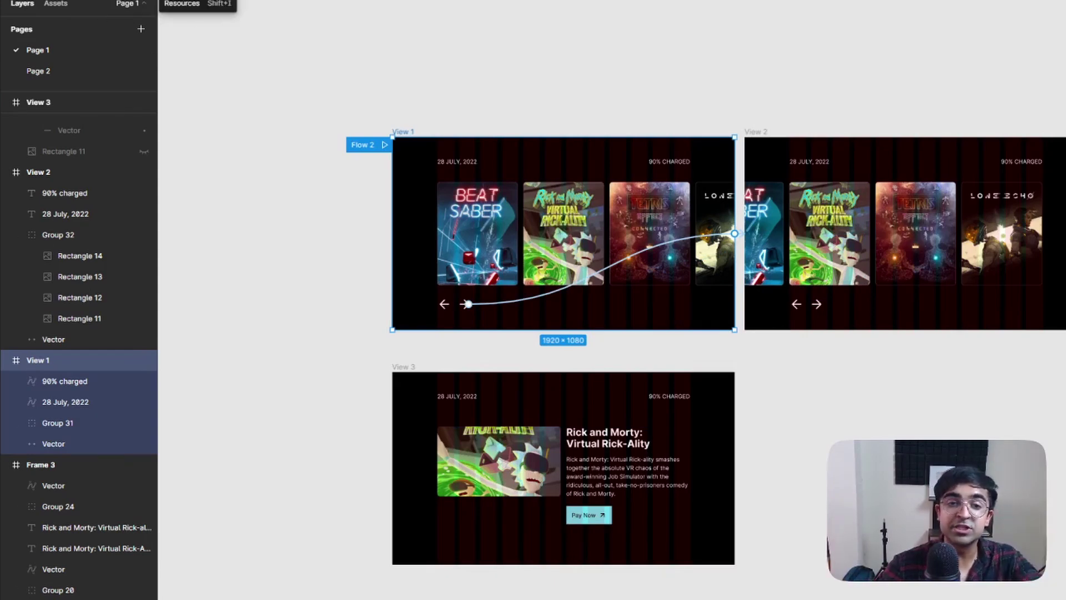
pyautogui.click(198, 1)
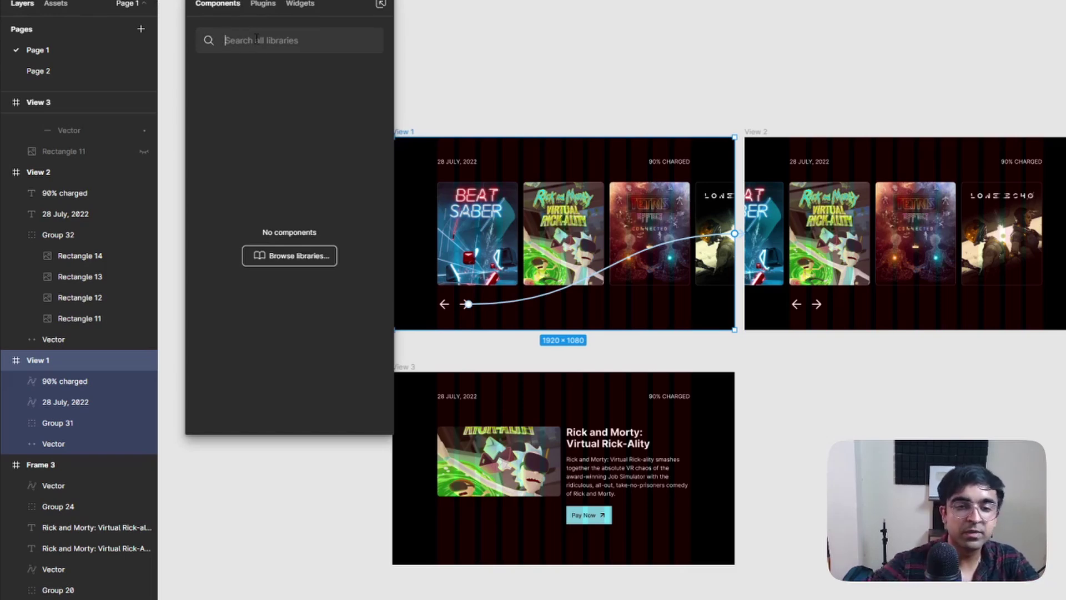
pyautogui.click(256, 6)
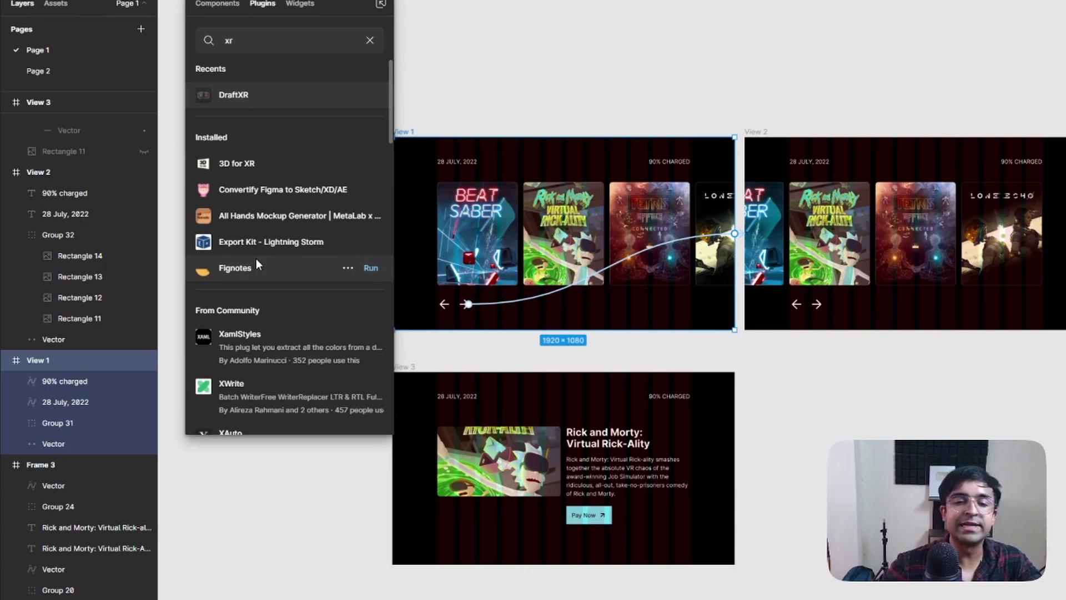
pyautogui.click(369, 95)
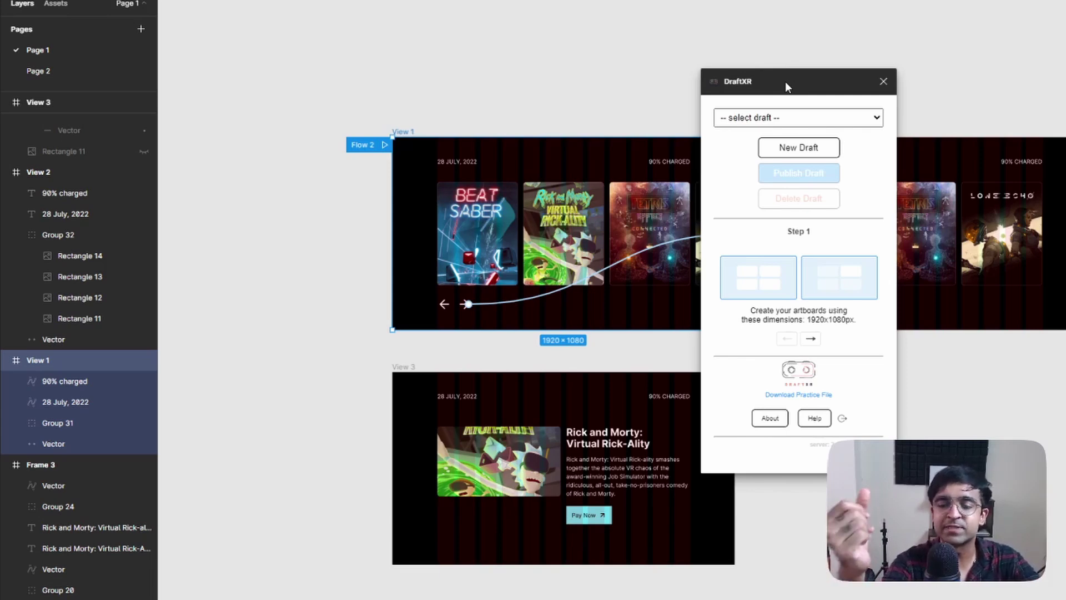
# Choose the existing draft "new draft" in the DraftXR plugin and publish it.
pyautogui.click(777, 118)
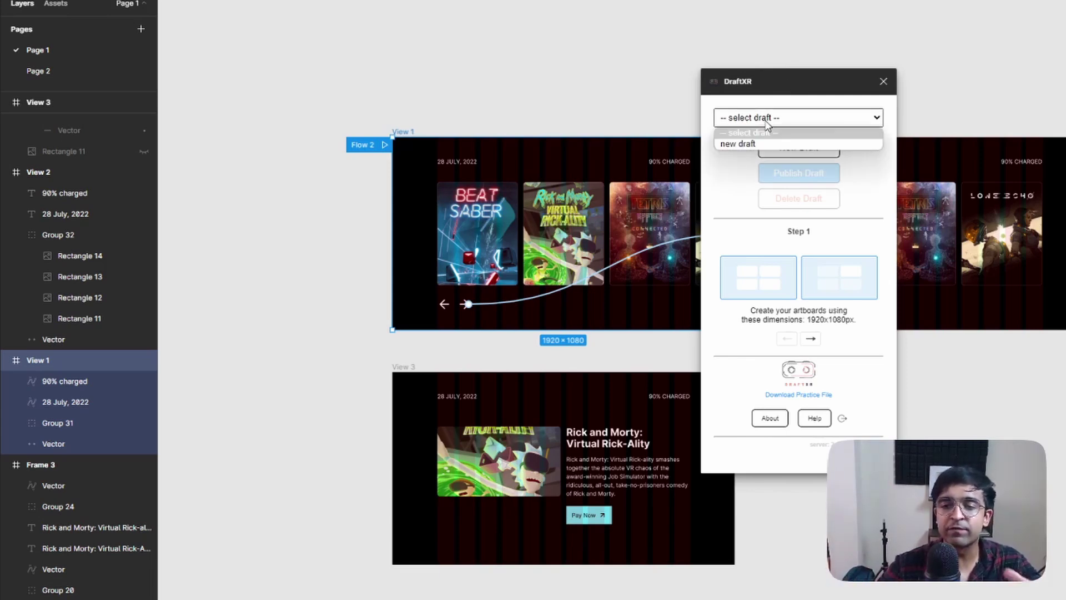
pyautogui.click(783, 119)
pyautogui.click(782, 119)
pyautogui.click(759, 142)
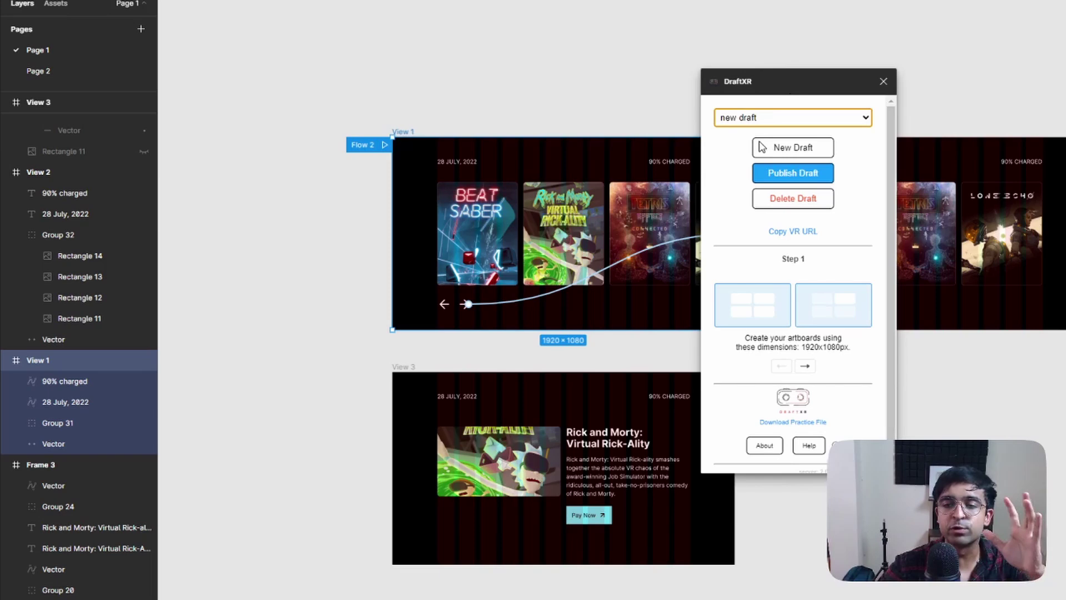
pyautogui.click(772, 119)
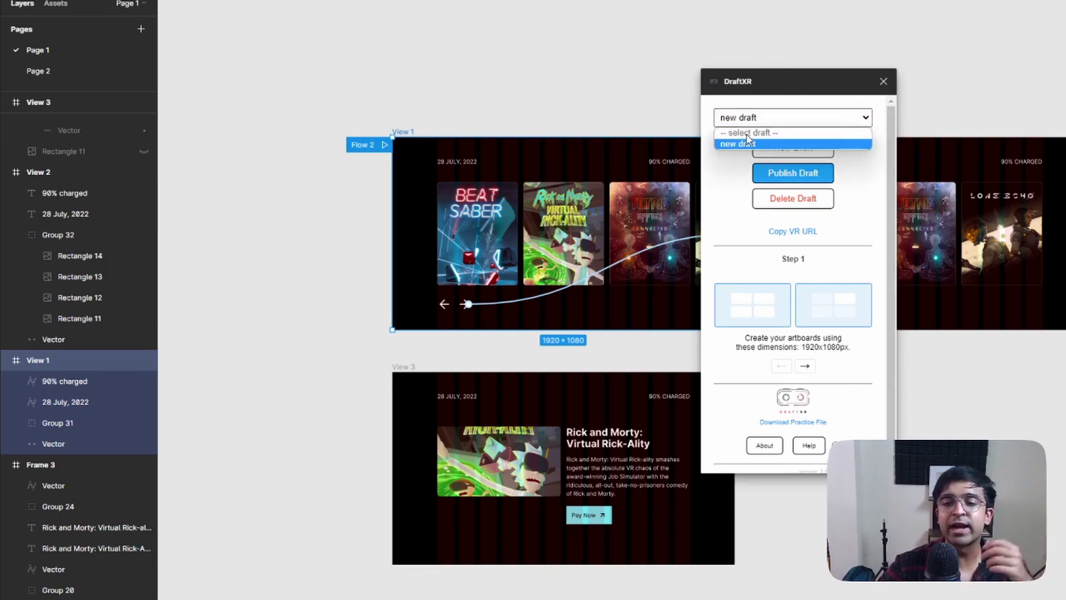
pyautogui.click(752, 103)
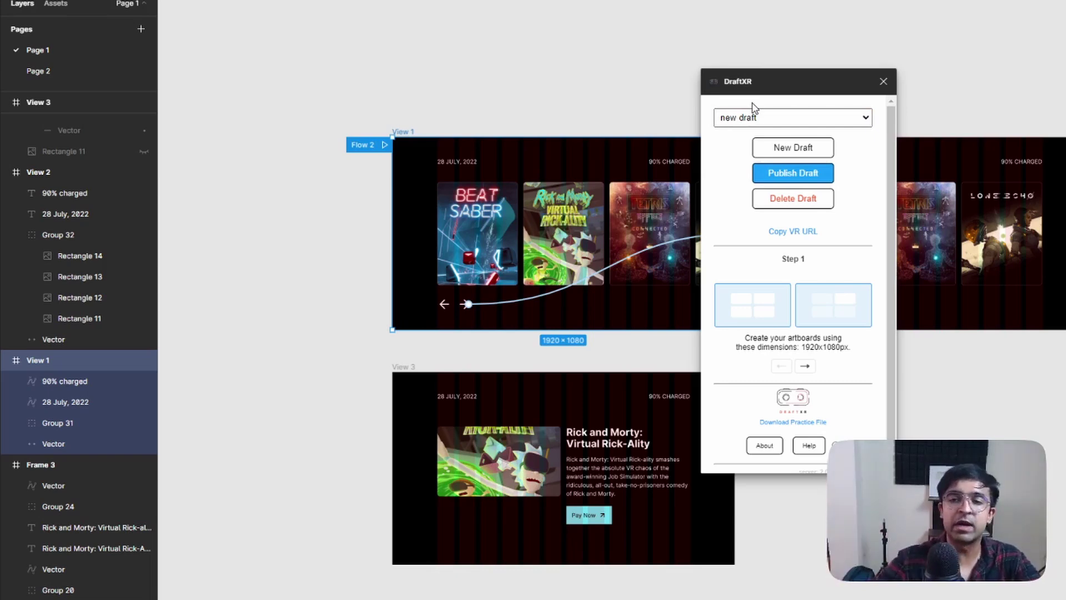
pyautogui.click(767, 114)
pyautogui.click(767, 114)
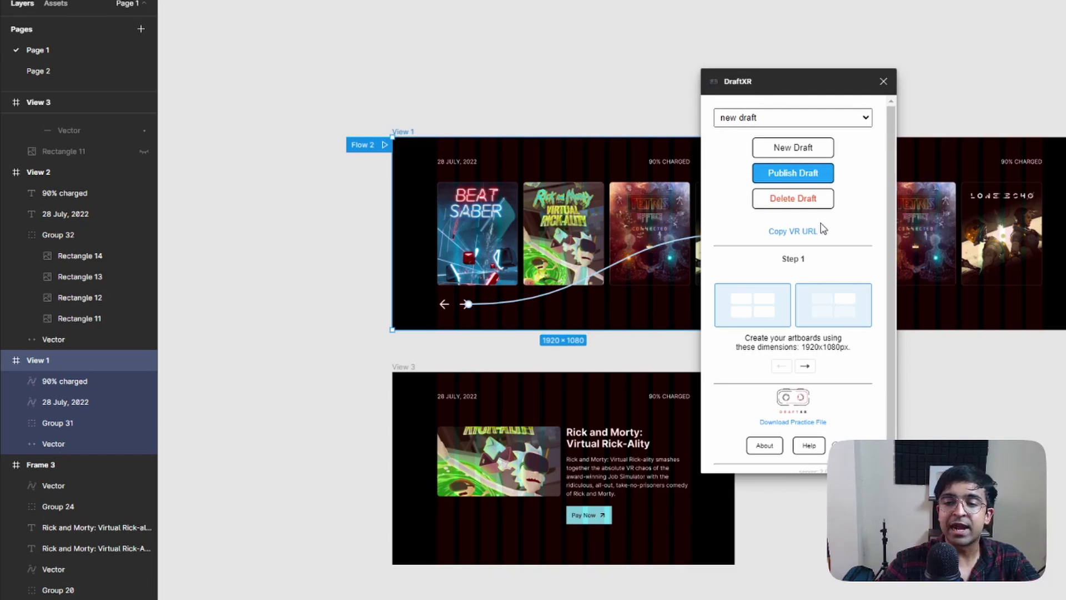
pyautogui.click(805, 181)
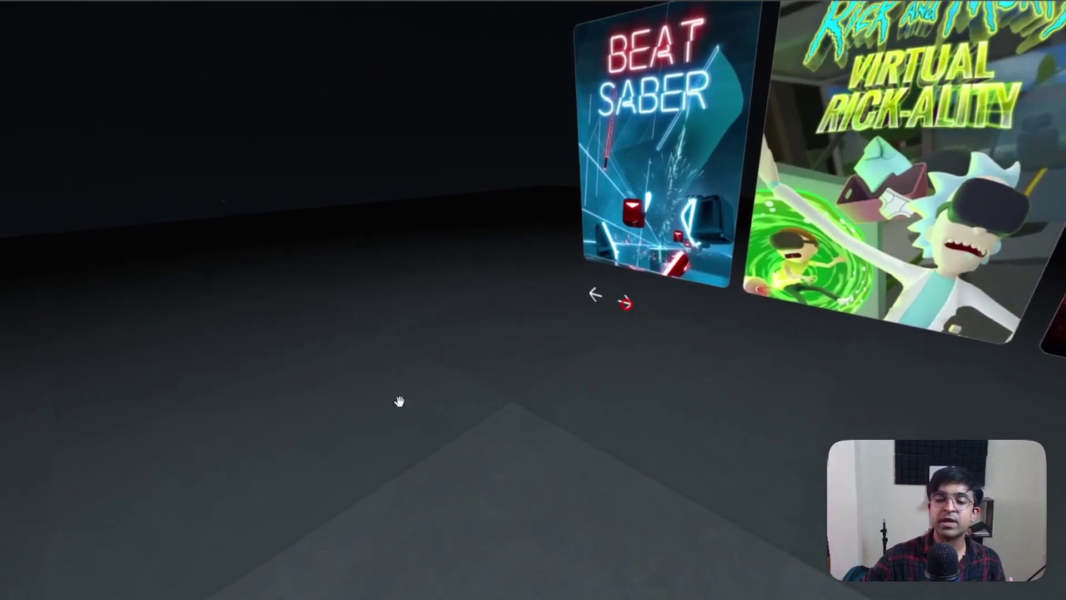
# Test the published VR prototype by going forward with the right arrow and opening the Rick and Morty card.
pyautogui.click(641, 301)
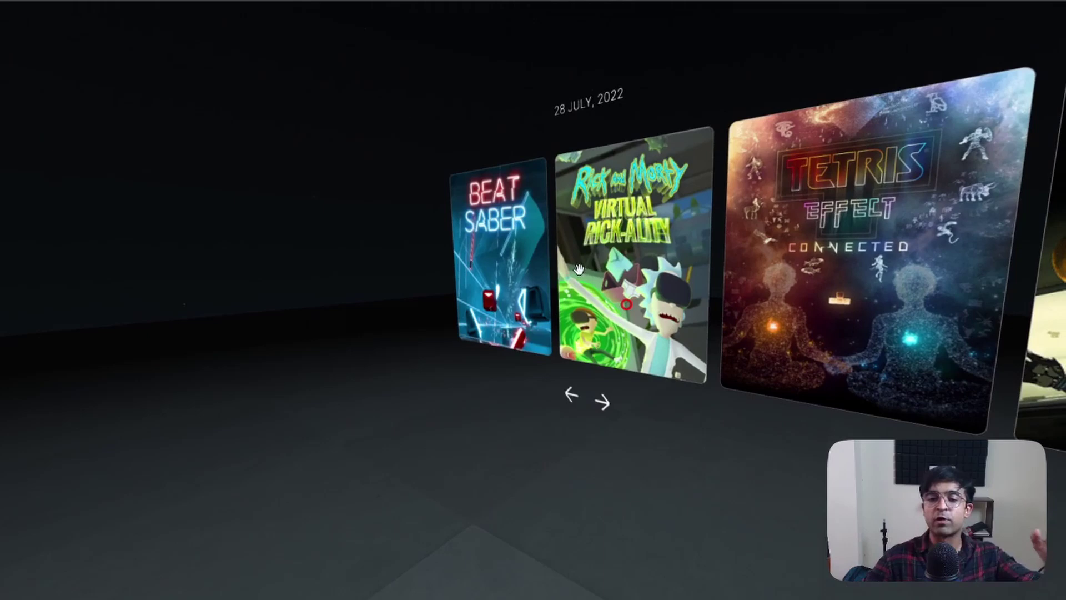
pyautogui.click(632, 218)
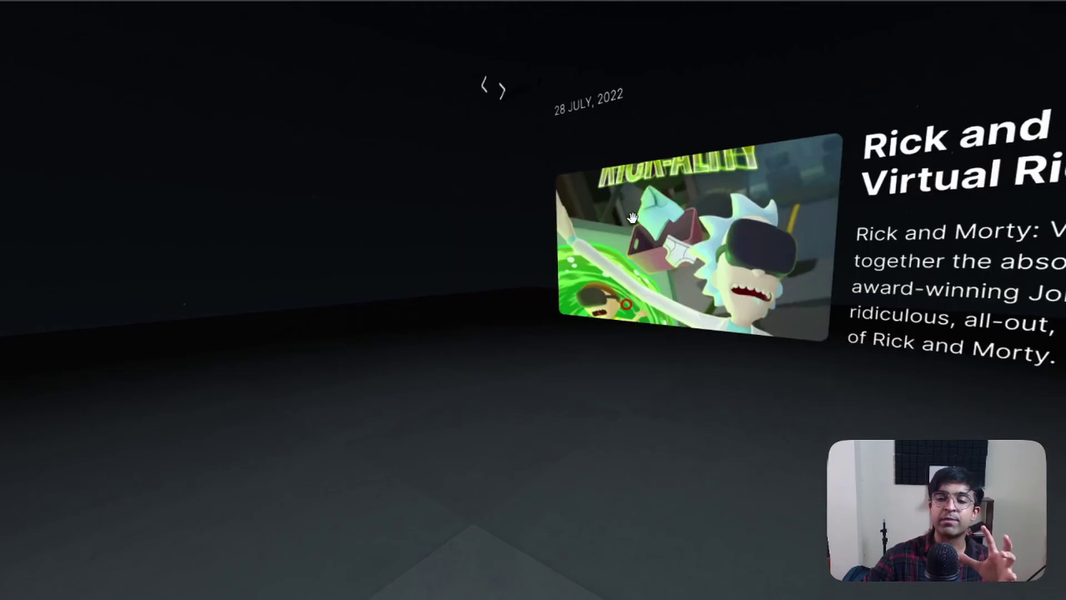